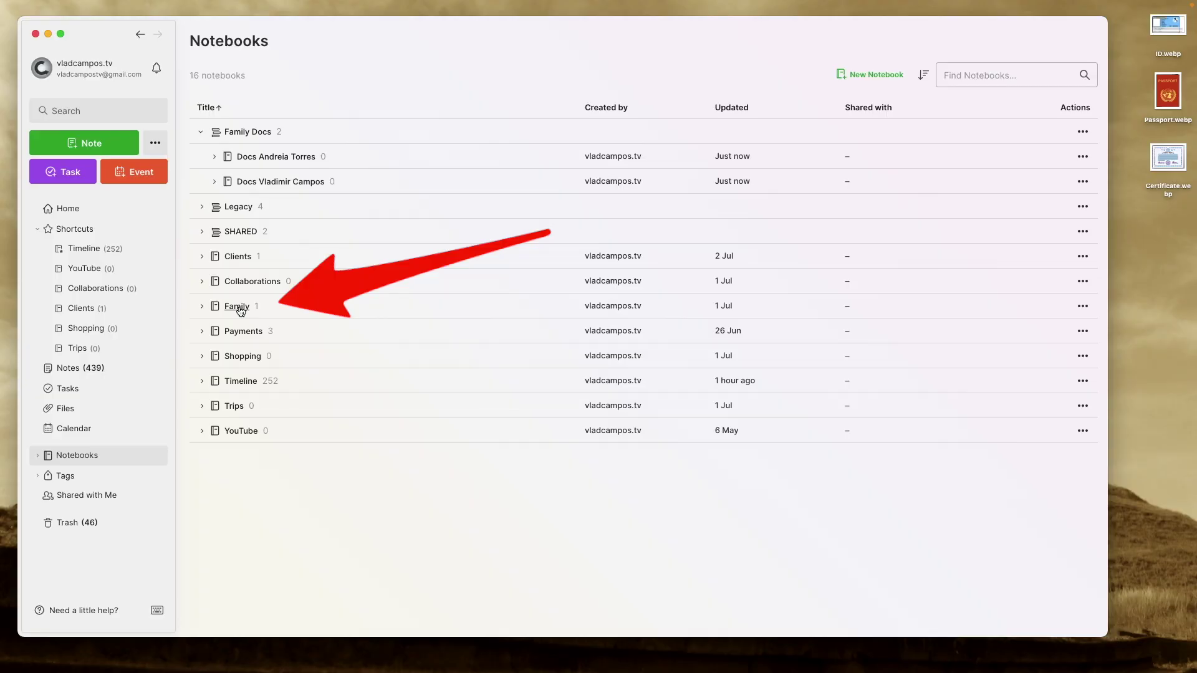
Add the Family notebook's Documents note to Shortcuts, placed just below Timeline.
{"action": "left_click", "coordinate": [238, 307]}
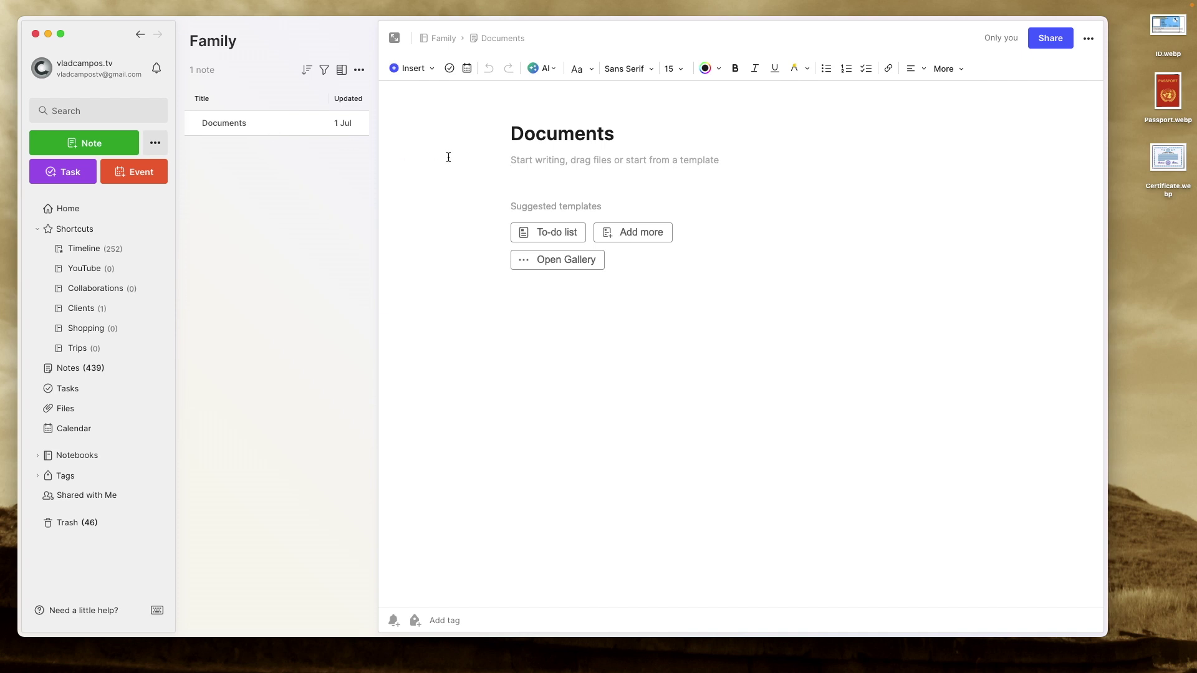
{"action": "left_click", "coordinate": [1088, 42]}
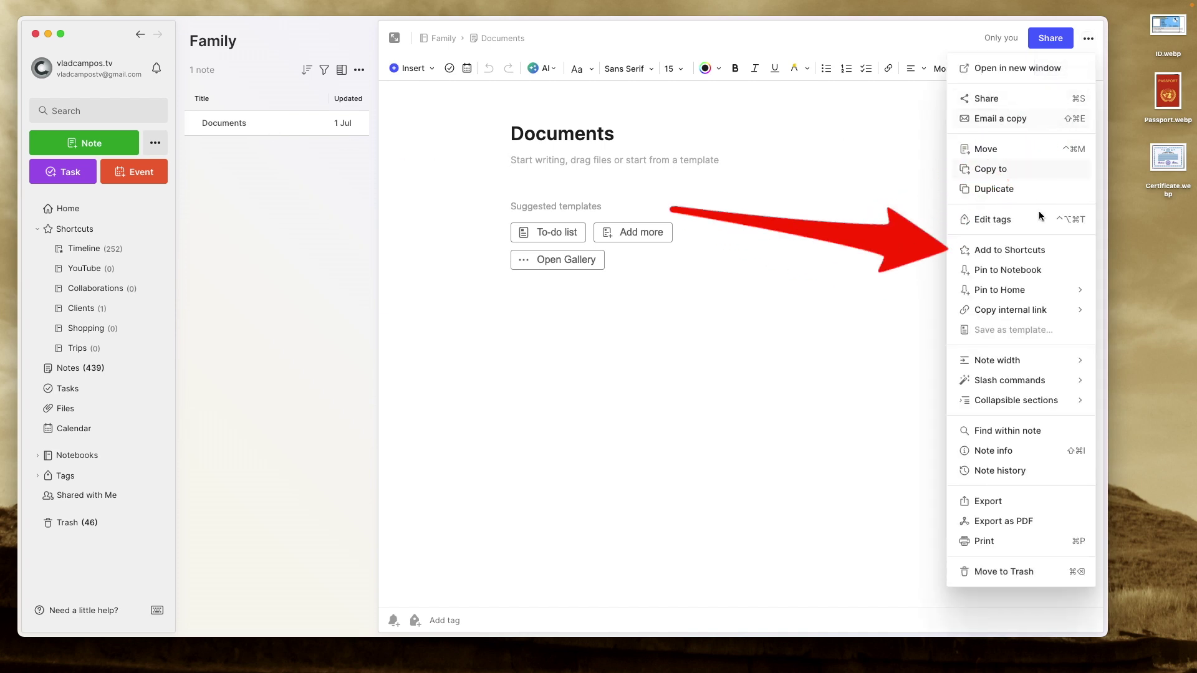
{"action": "left_click", "coordinate": [1032, 252]}
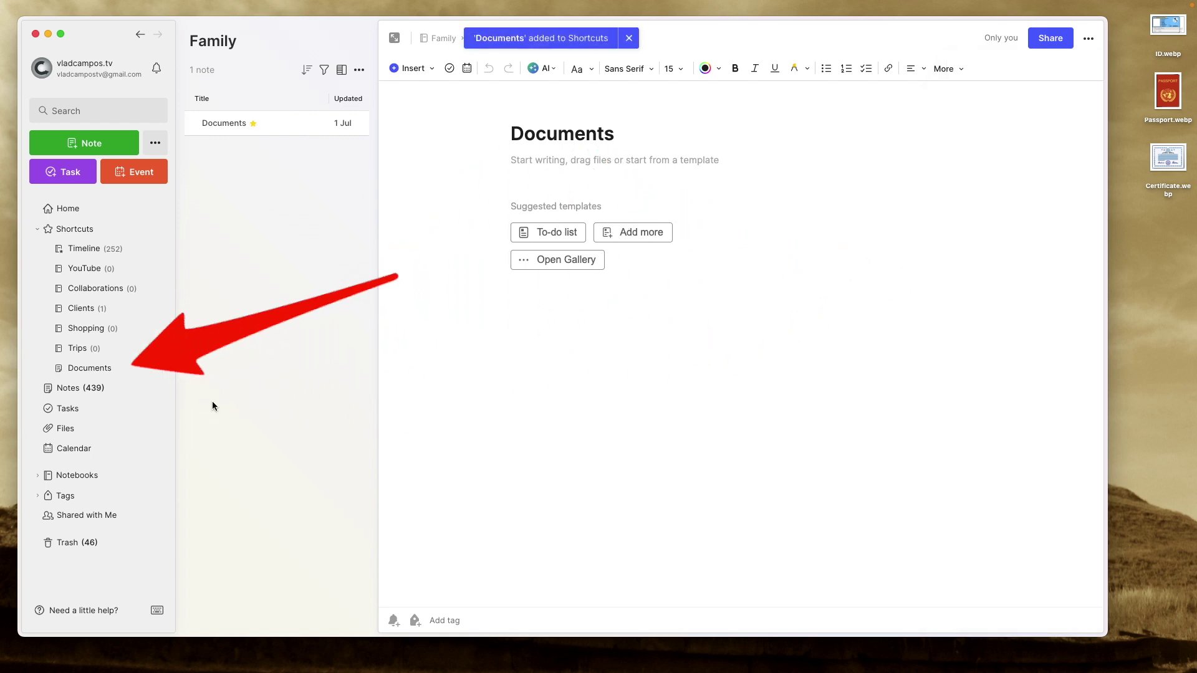
{"action": "left_click_drag", "start_coordinate": [98, 368], "coordinate": [89, 260]}
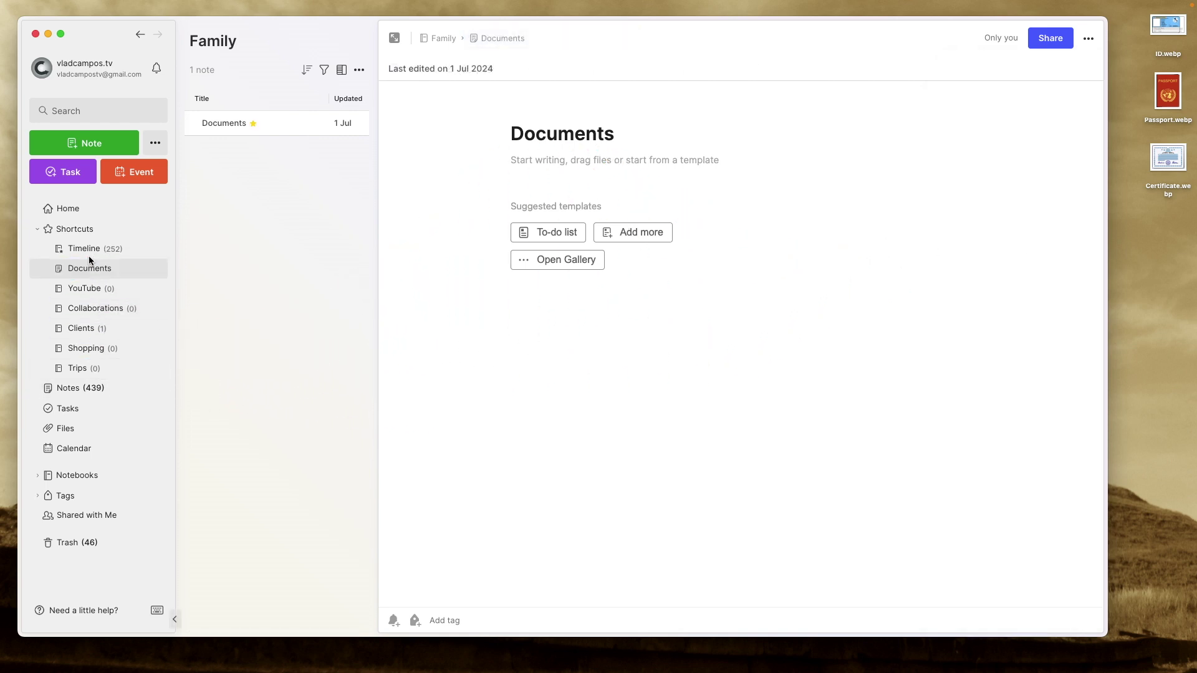
Pin the Documents note to the Family notebook.
{"action": "mouse_move", "coordinate": [147, 279]}
{"action": "left_click", "coordinate": [1088, 40]}
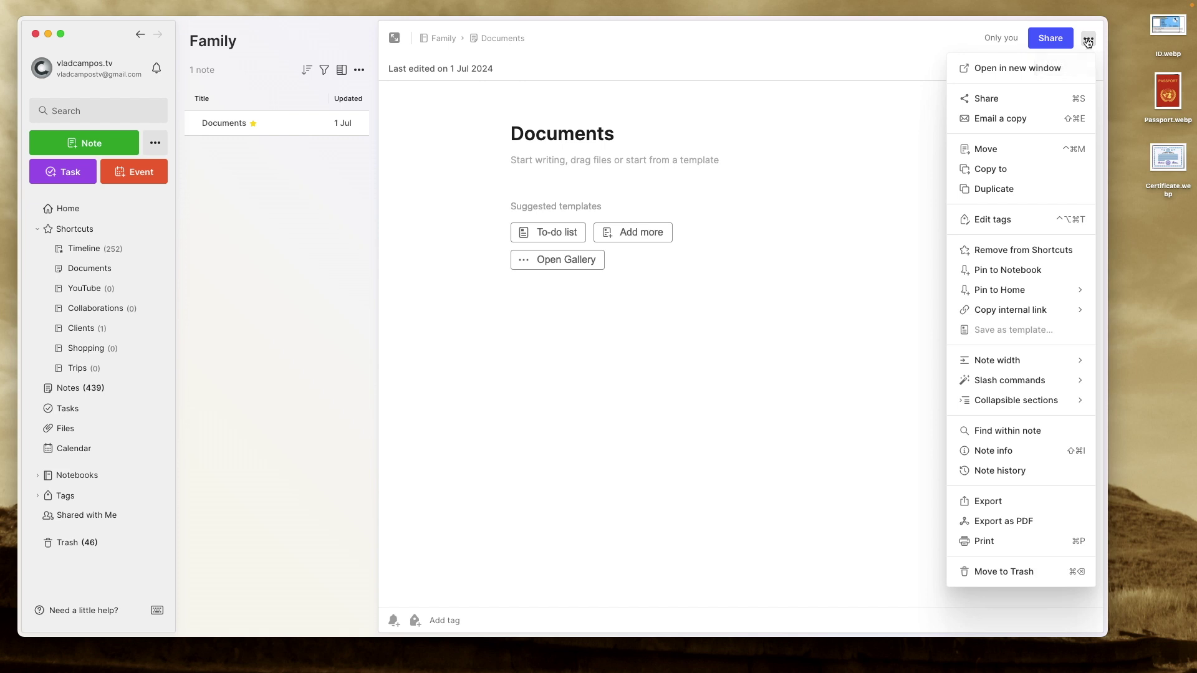
{"action": "left_click", "coordinate": [1041, 269]}
{"action": "left_click", "coordinate": [722, 434]}
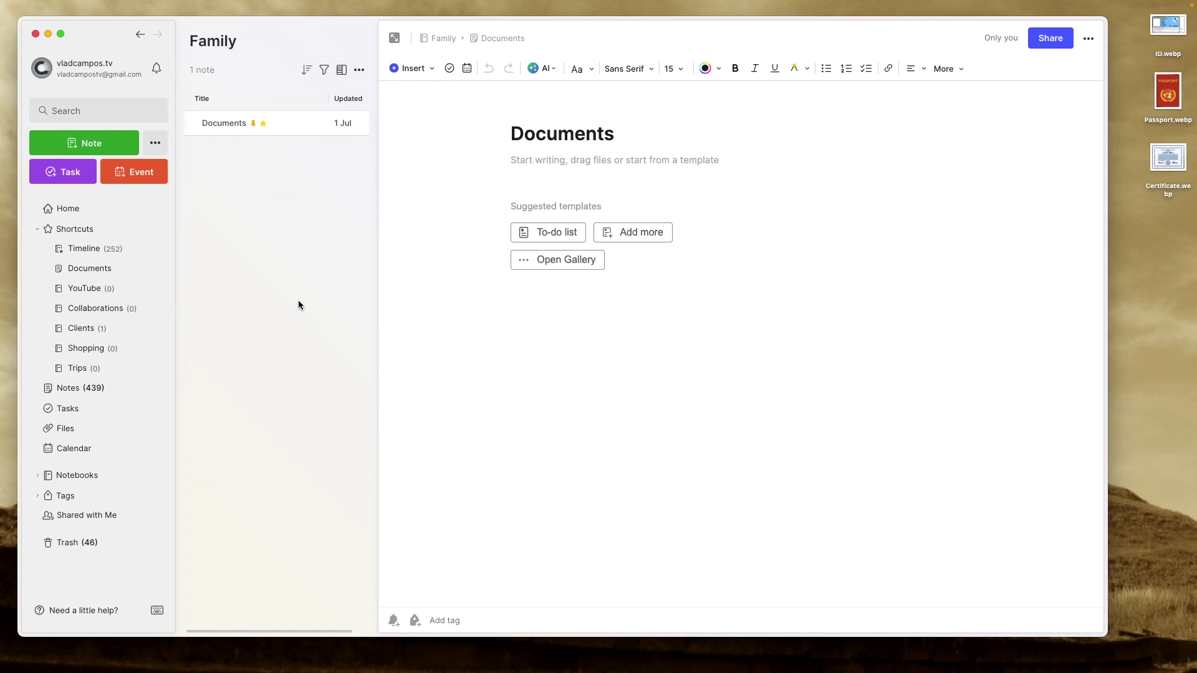
{"action": "left_click", "coordinate": [109, 147]}
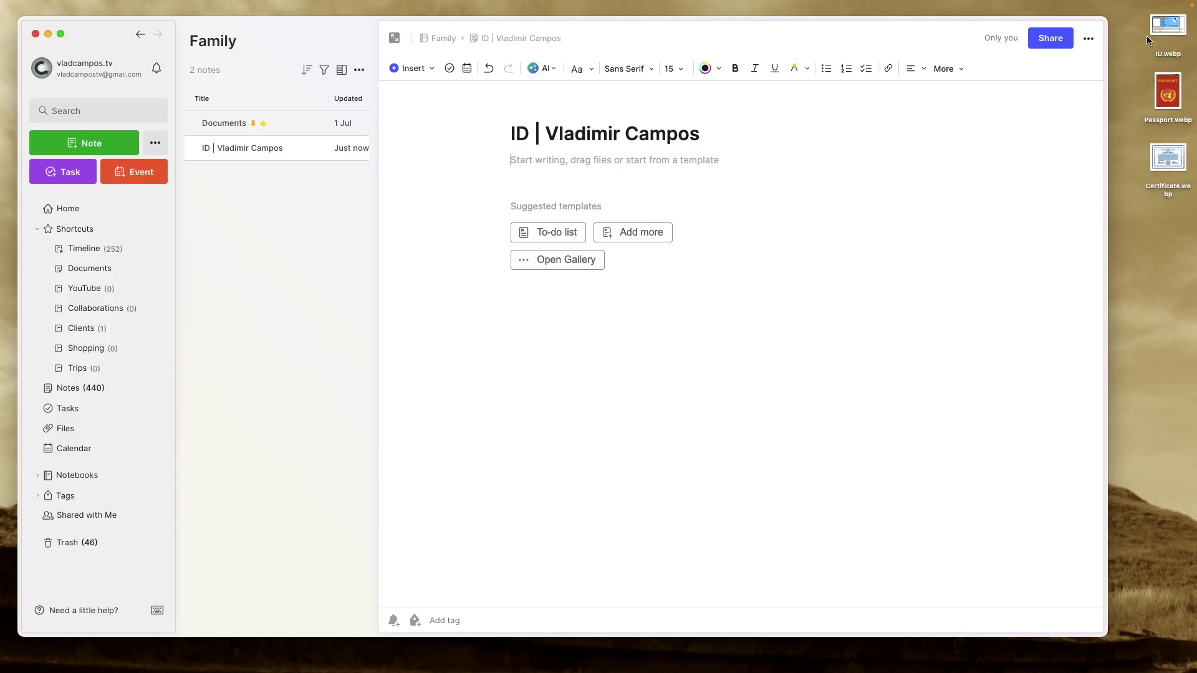
Attach the ID card image to the note and tag it with the owner's name and Documents.
{"action": "left_click_drag", "start_coordinate": [1168, 25], "coordinate": [653, 183]}
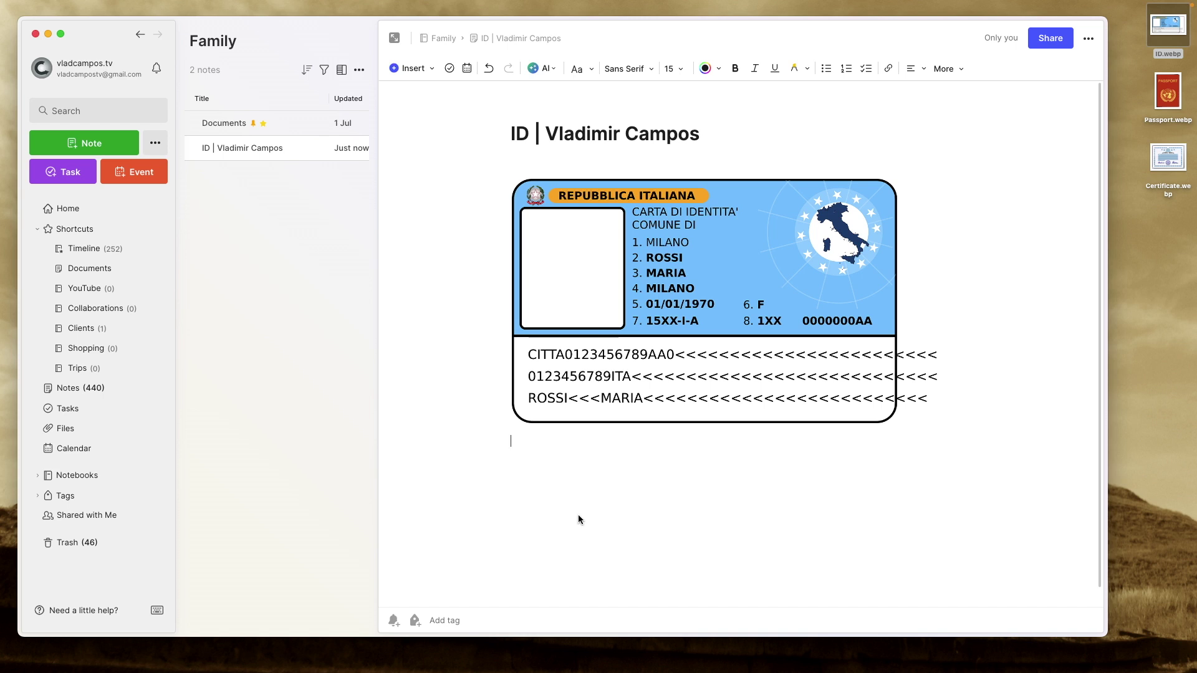
{"action": "left_click", "coordinate": [459, 625]}
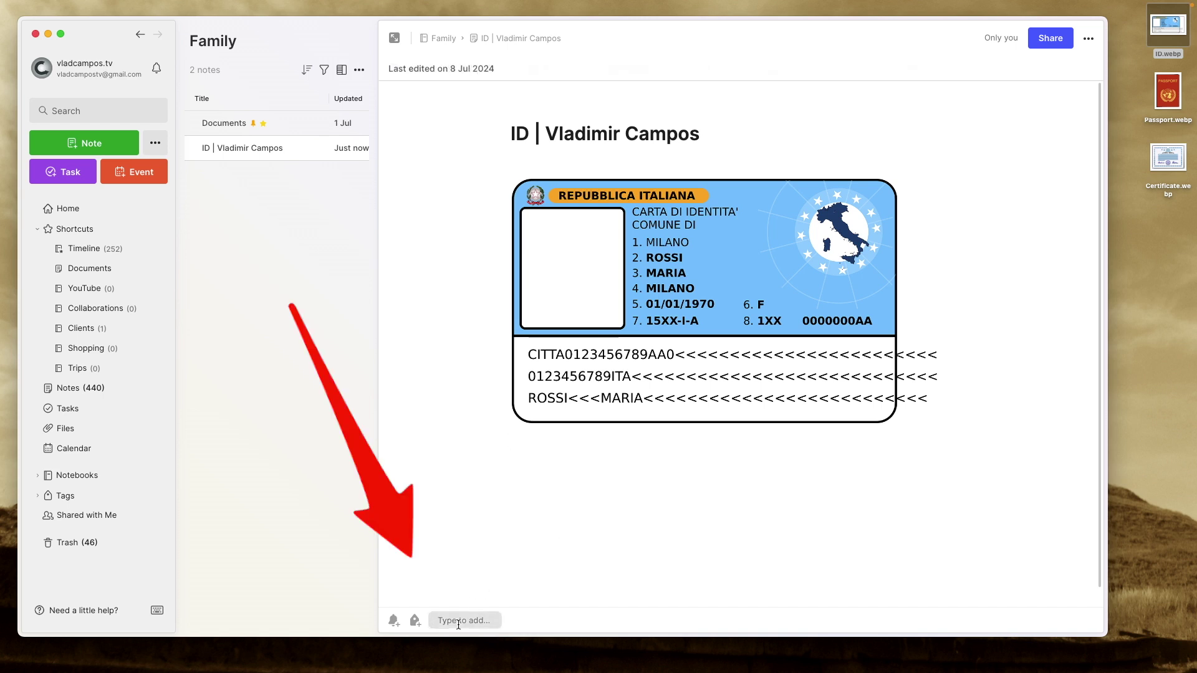
{"action": "type", "text": "Vladimir"}
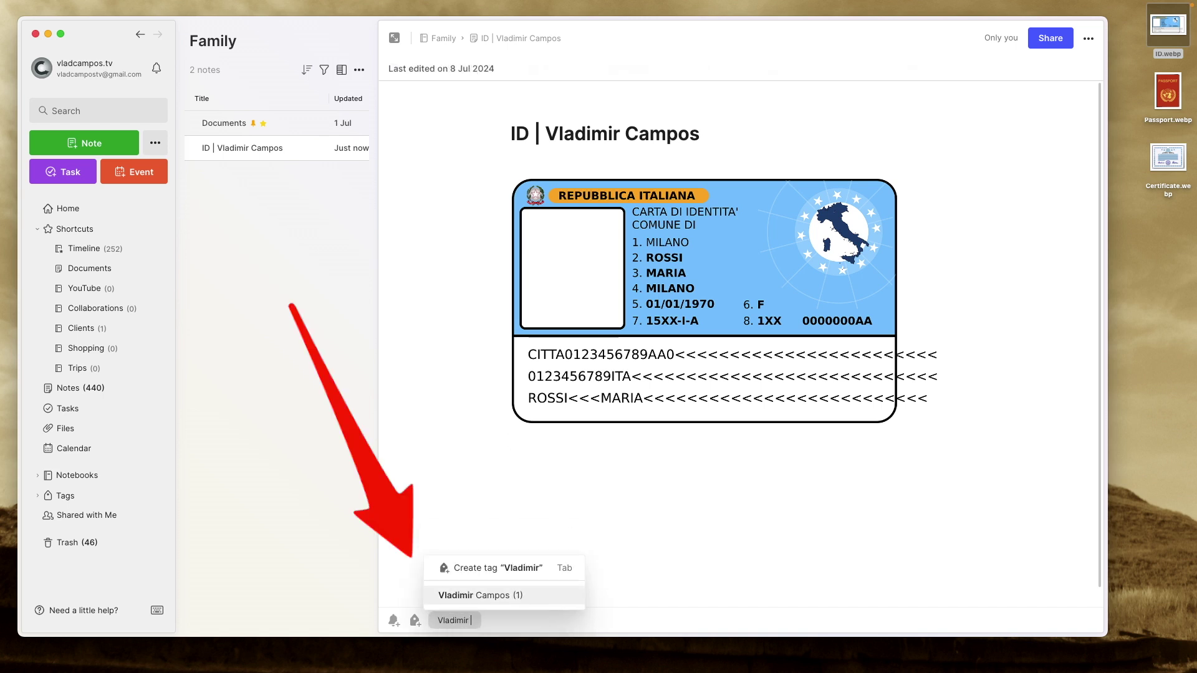
{"action": "type", "text": " CA"}
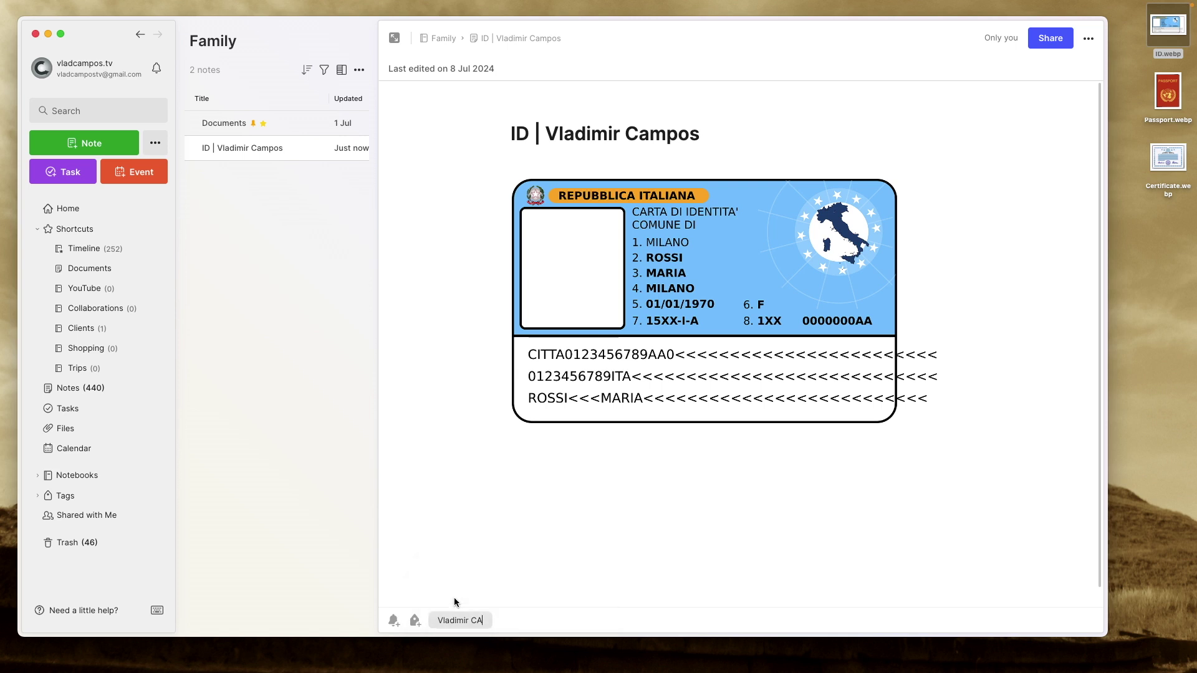
{"action": "key", "text": "Return"}
{"action": "type", "text": "Docu"}
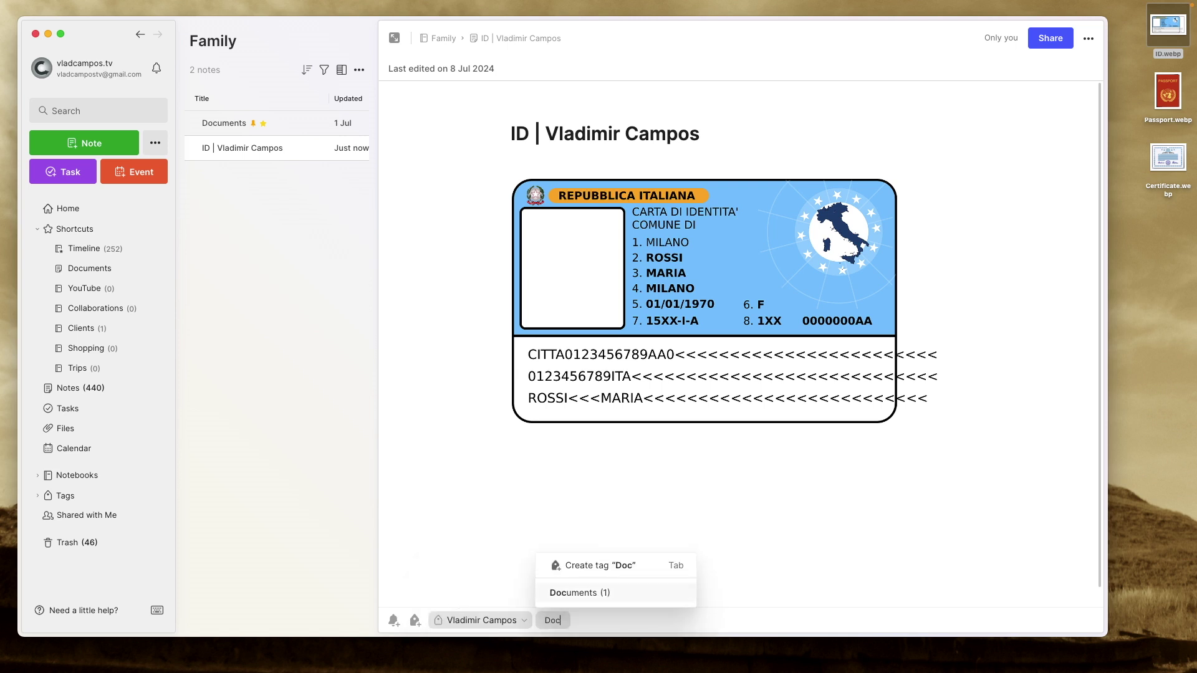
{"action": "left_click", "coordinate": [554, 596]}
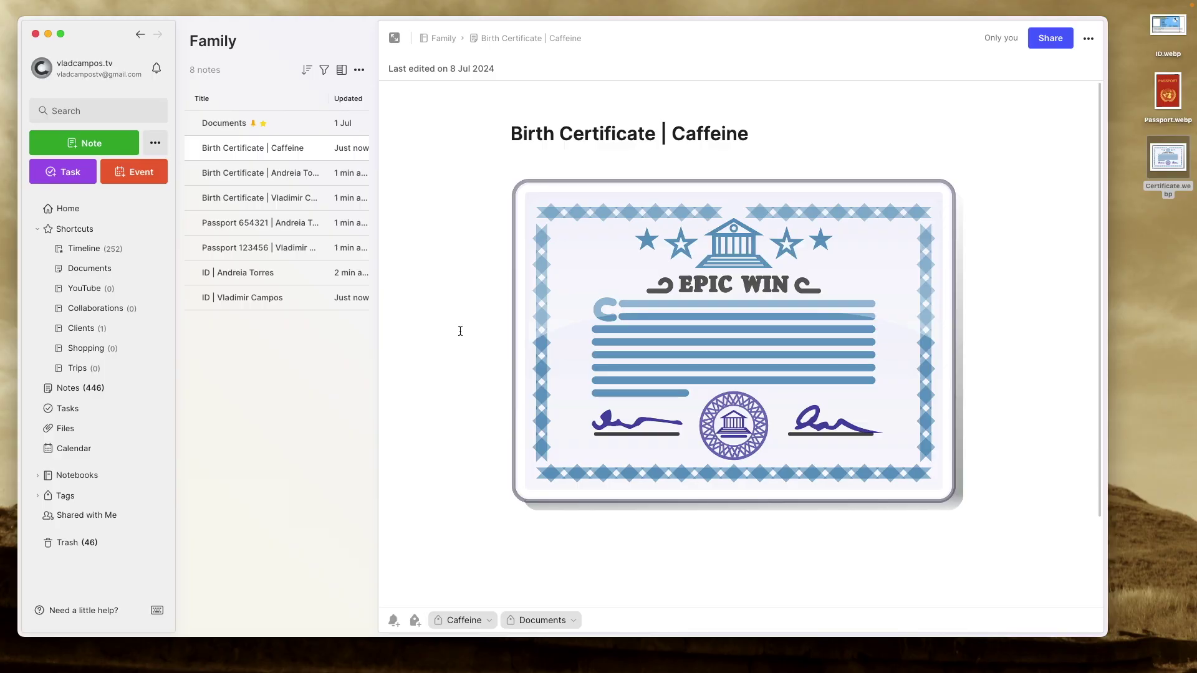
Start adding the number and year '321 (2' to the second person's ID note title.
{"action": "left_click", "coordinate": [297, 299]}
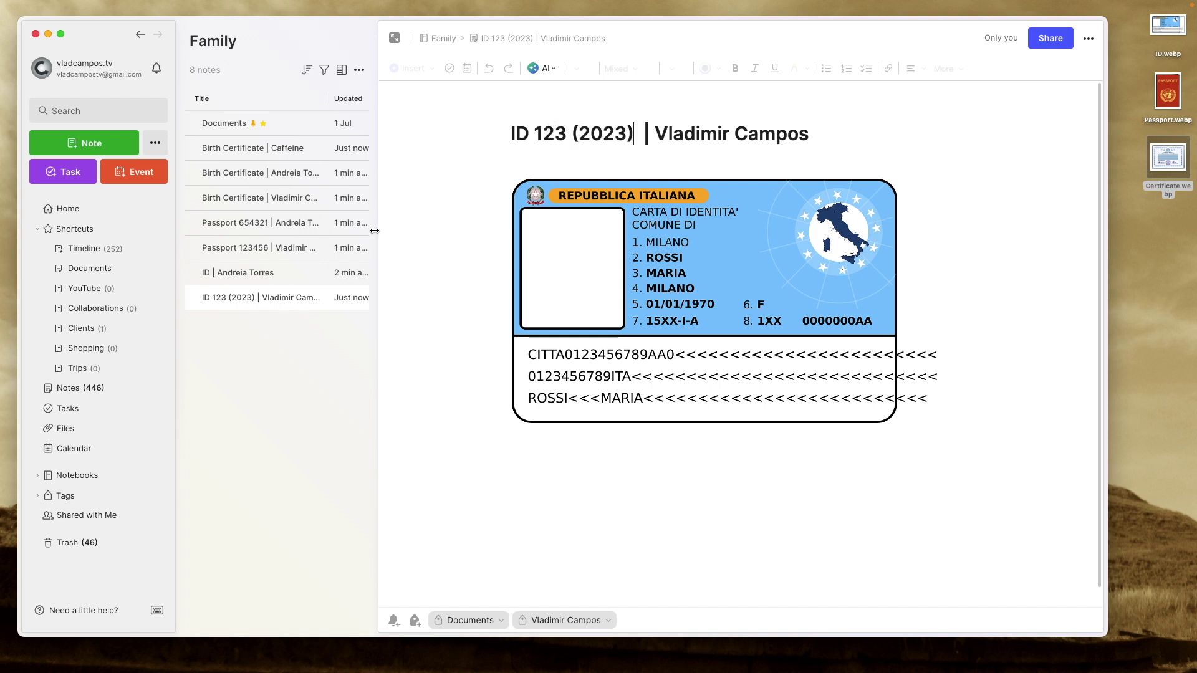
{"action": "left_click", "coordinate": [310, 272]}
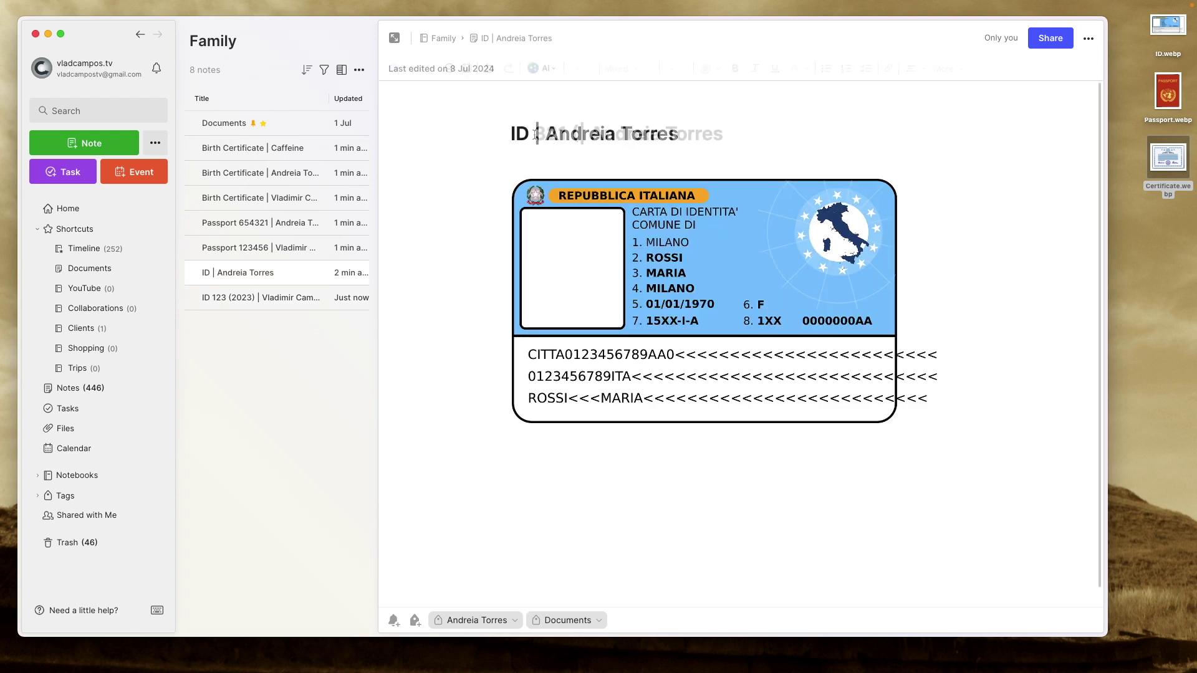
{"action": "left_click", "coordinate": [535, 133]}
{"action": "type", "text": "321 (2024"}
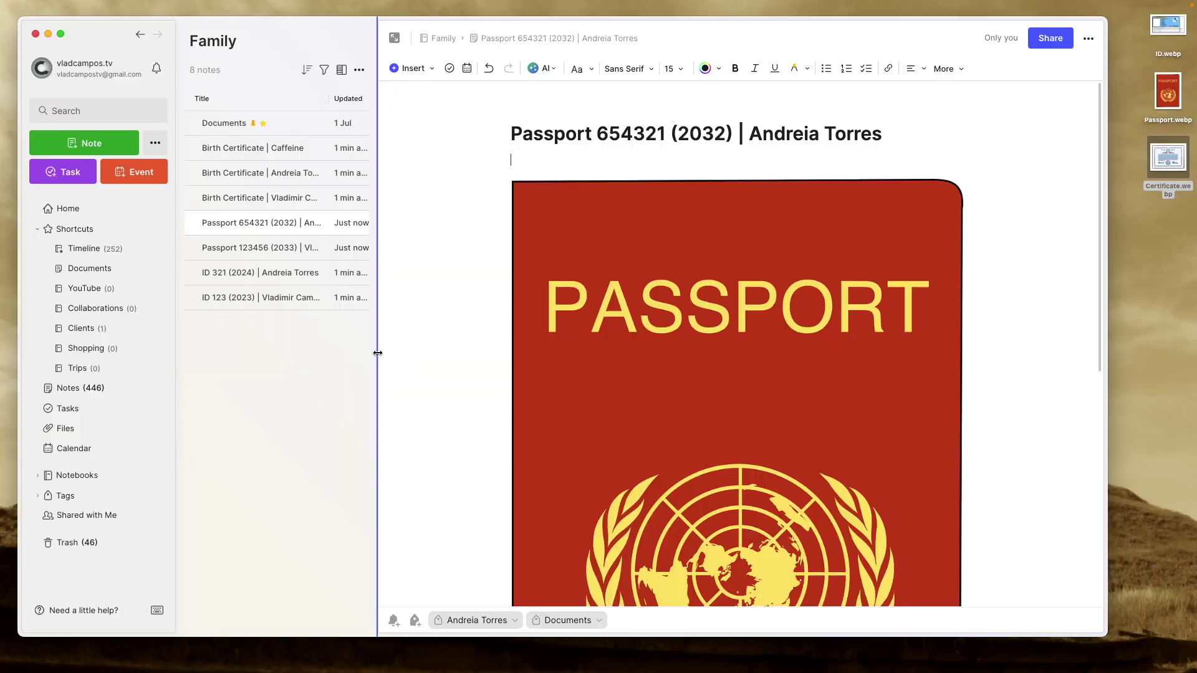
Filter the Family notes by one person's name tag to review their three documents.
{"action": "left_click", "coordinate": [324, 70]}
{"action": "left_click", "coordinate": [449, 159]}
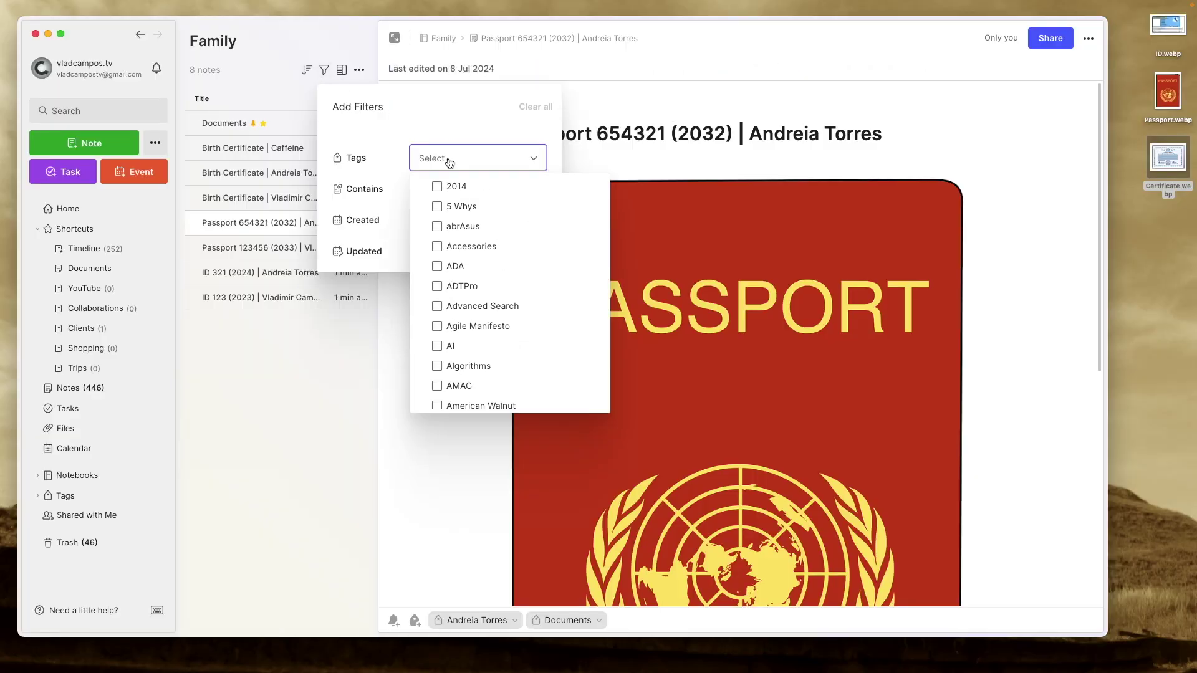
{"action": "type", "text": "vla"}
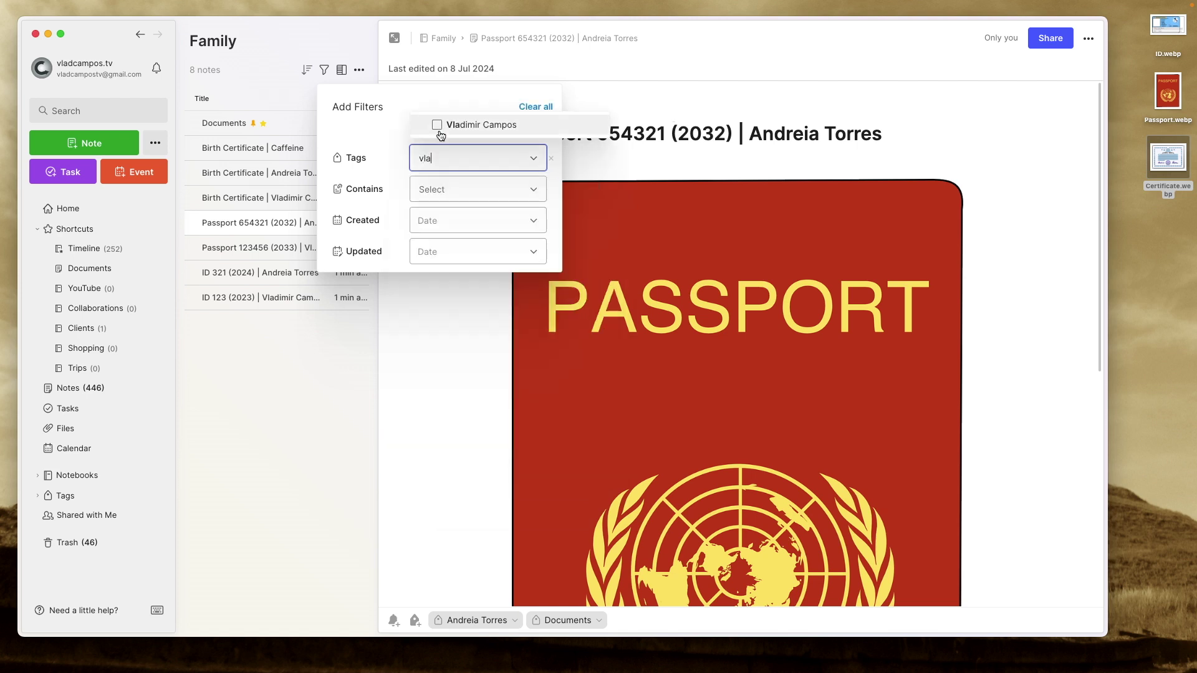
{"action": "left_click", "coordinate": [437, 124]}
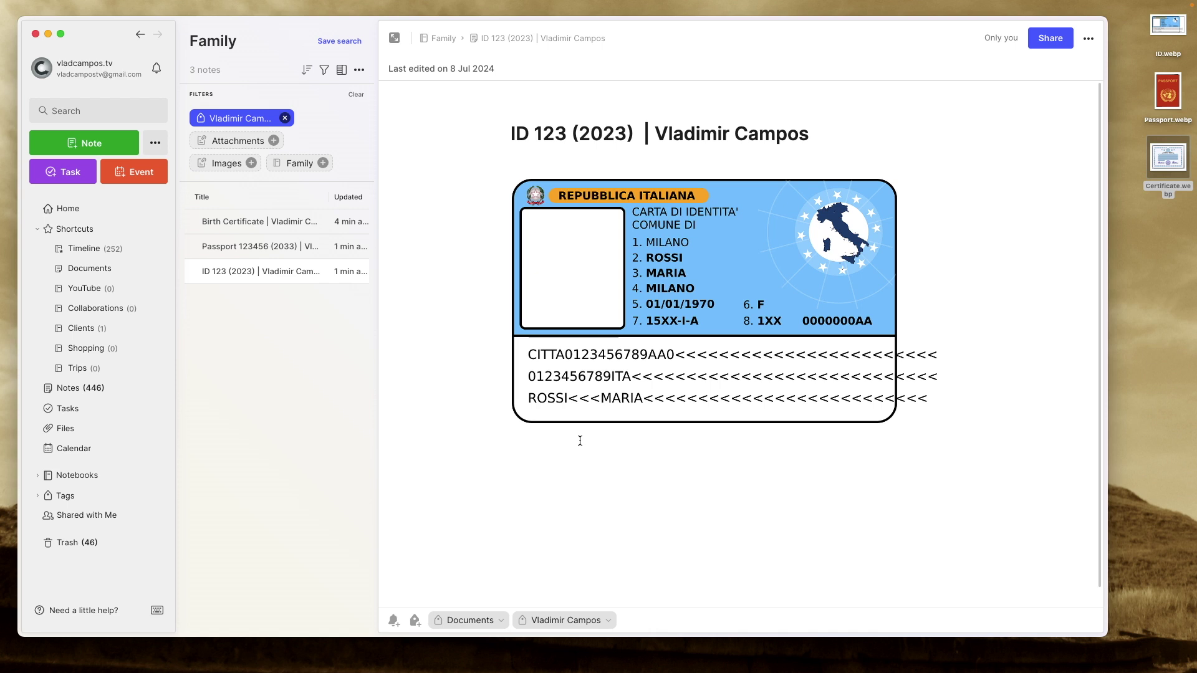
{"action": "left_click_drag", "start_coordinate": [293, 271], "coordinate": [230, 306]}
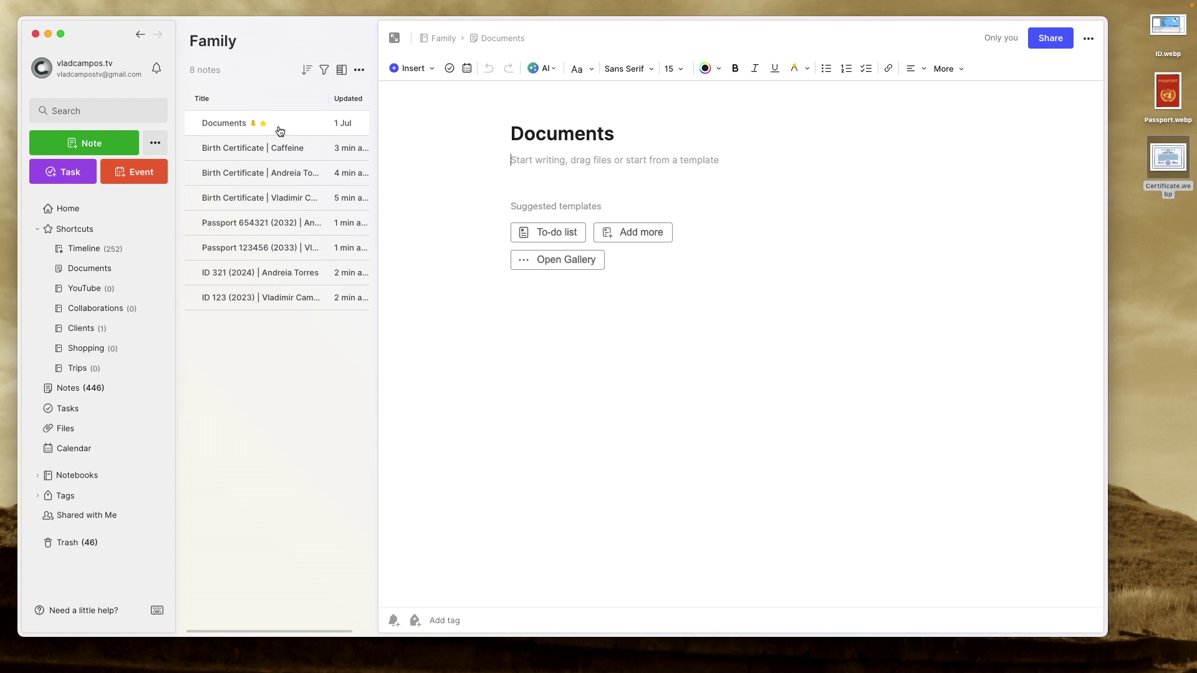
Make the first line an H1 person heading, then begin a bullet with '-' below it.
{"action": "key", "text": "super+alt+1"}
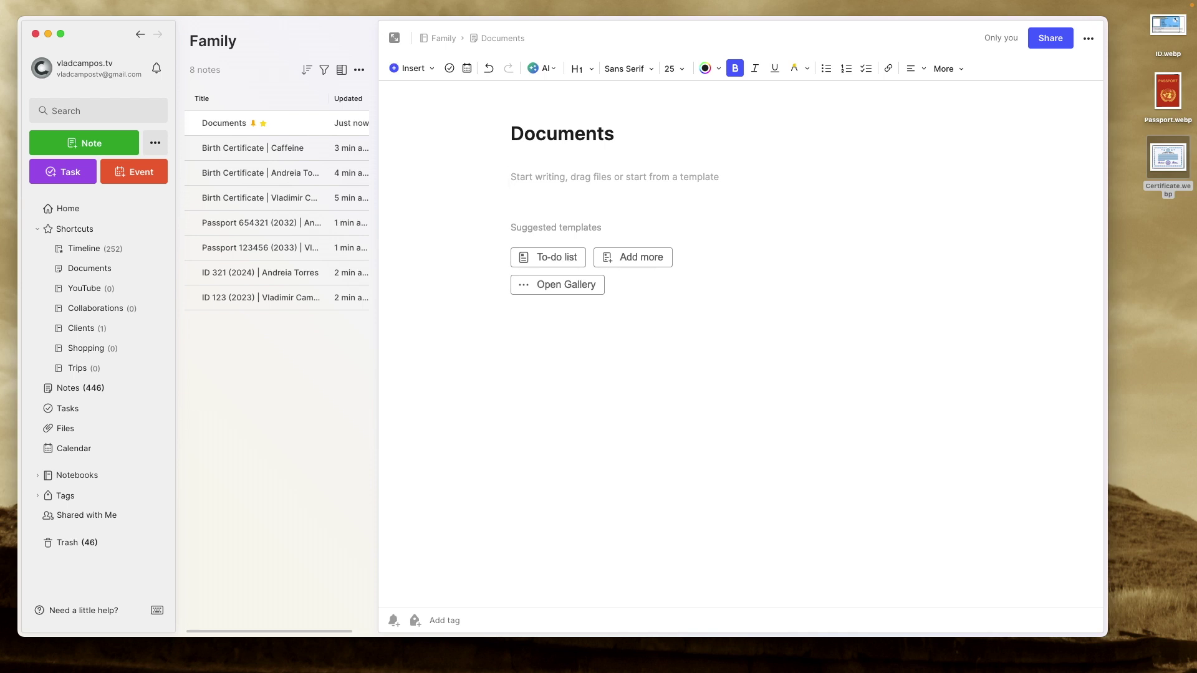
{"action": "key", "text": "Return"}
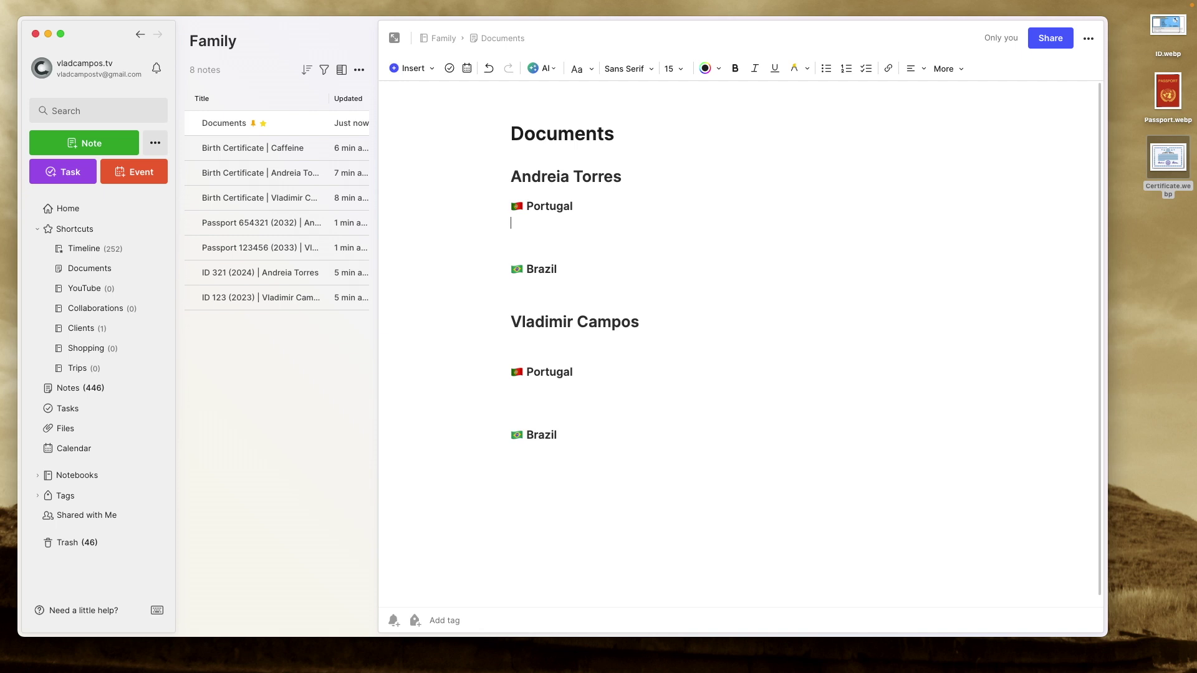
{"action": "type", "text": "-"}
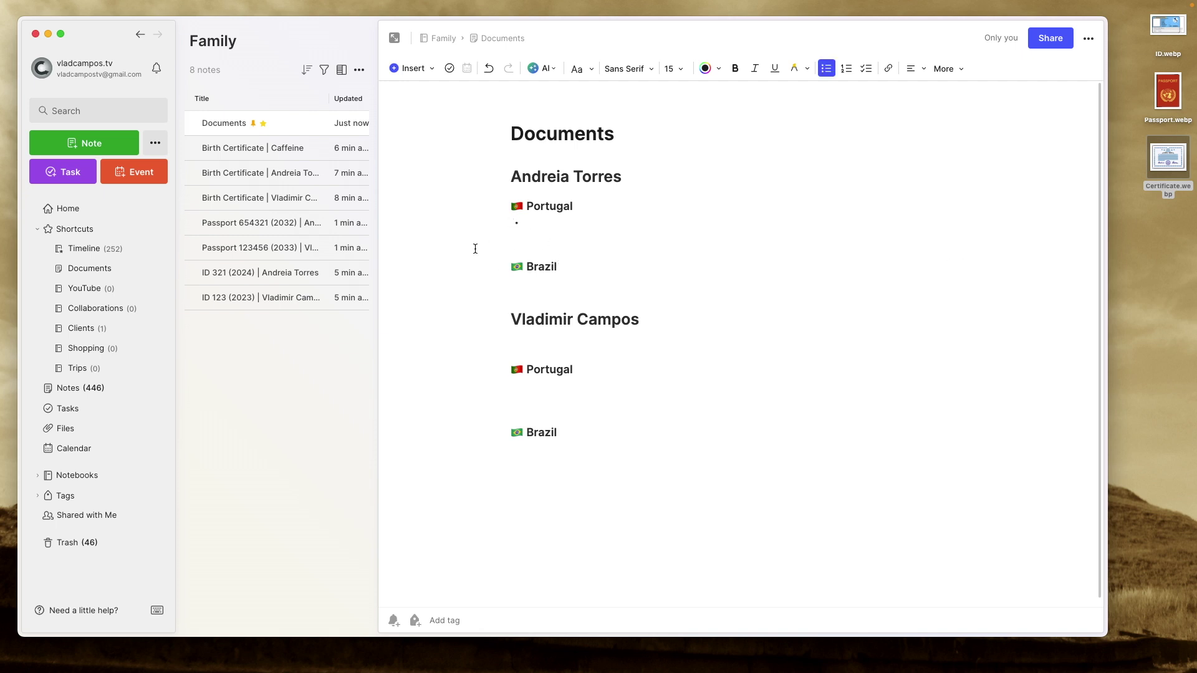
Drop the ID 321 (2024) note link into the Portugal bullet and test that it opens the note.
{"action": "left_click_drag", "start_coordinate": [321, 275], "coordinate": [585, 226]}
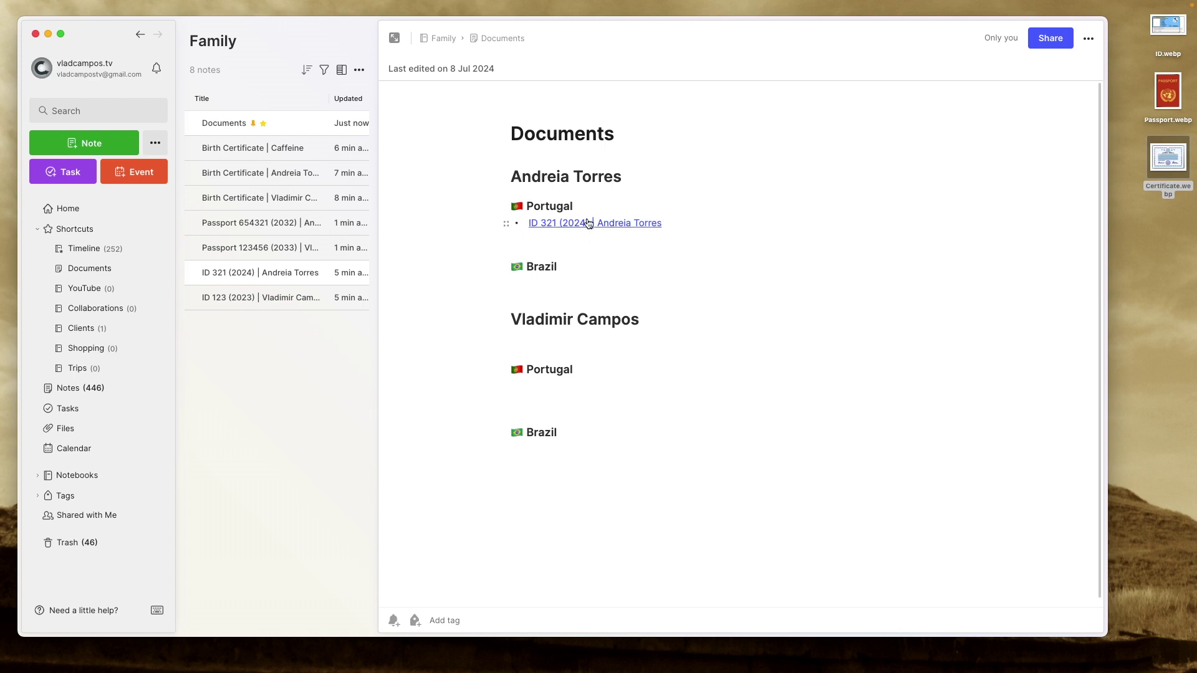
{"action": "left_click", "coordinate": [587, 223]}
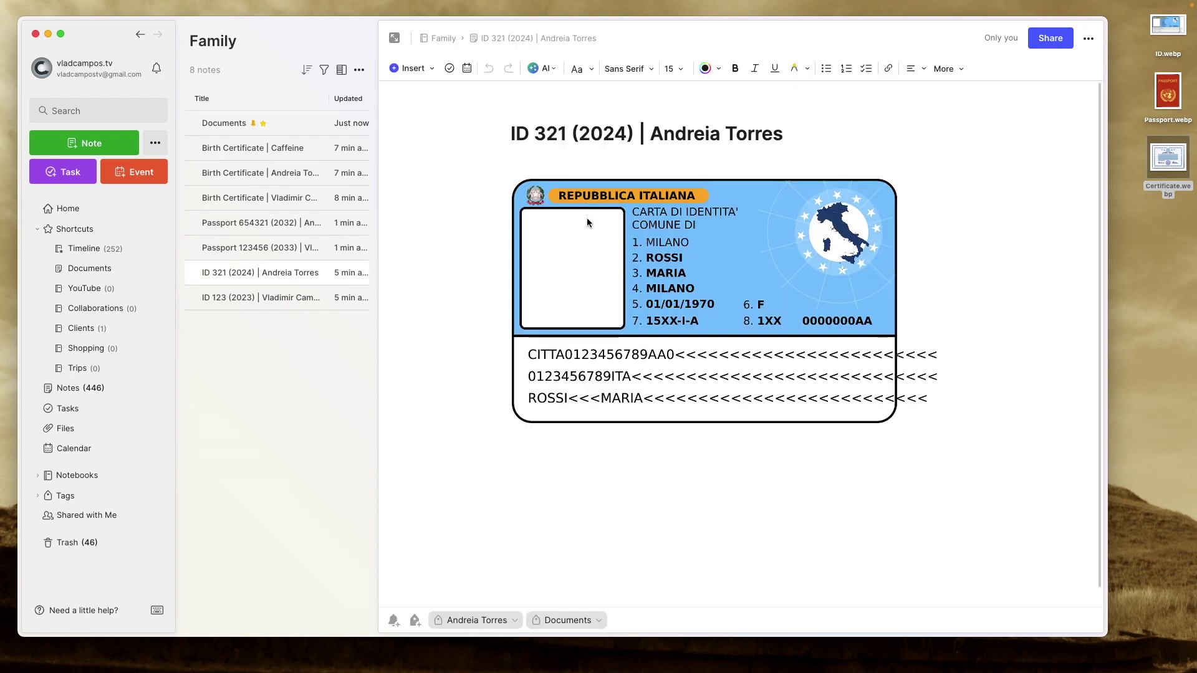
{"action": "left_click", "coordinate": [294, 121]}
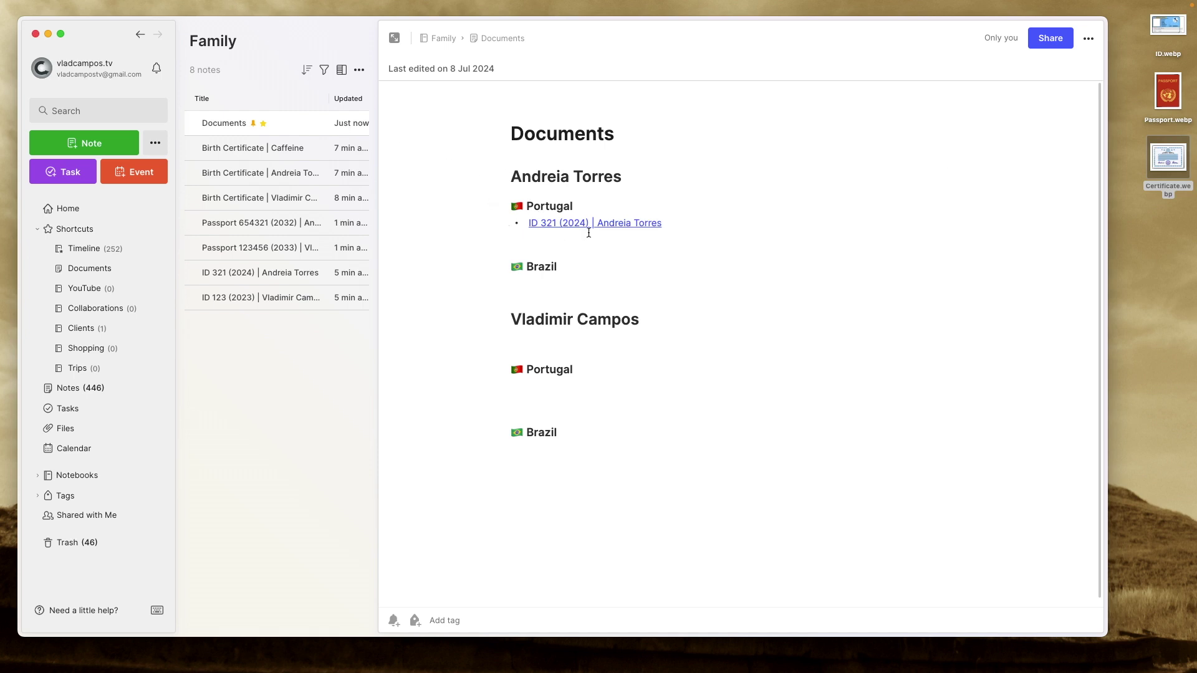
Select the ID 321 (2024) link text in the bullet so it can be removed.
{"action": "mouse_move", "coordinate": [540, 232]}
{"action": "left_click", "coordinate": [661, 227]}
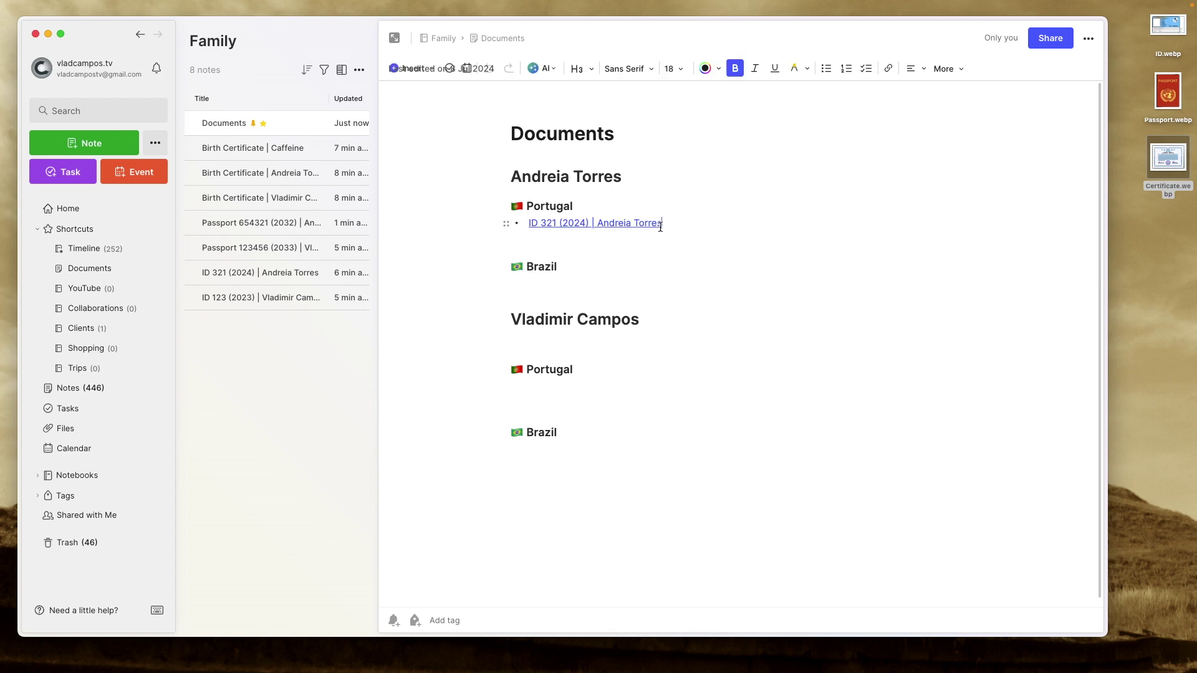
{"action": "left_click_drag", "start_coordinate": [661, 227], "coordinate": [530, 231]}
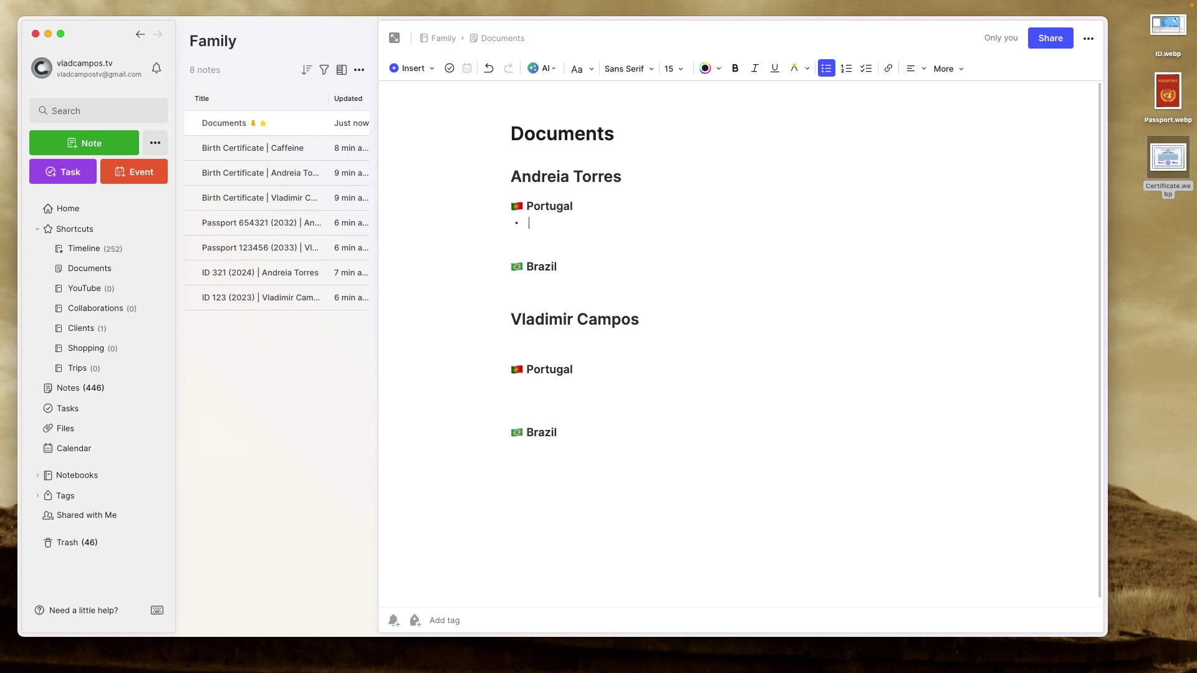
Type 'ID: 321' in the Portugal bullet, copy the ID 321 (2024) note's app link, and select 'ID'.
{"action": "type", "text": "ID: 321"}
{"action": "right_click", "coordinate": [285, 275]}
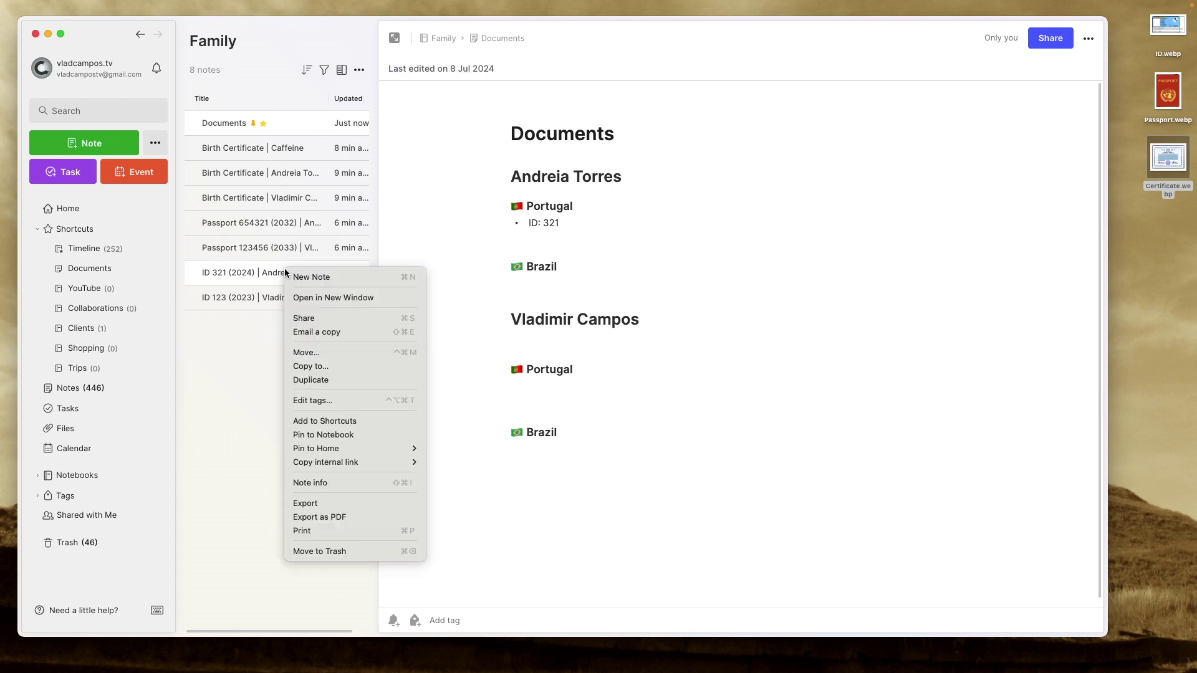
{"action": "mouse_move", "coordinate": [399, 463]}
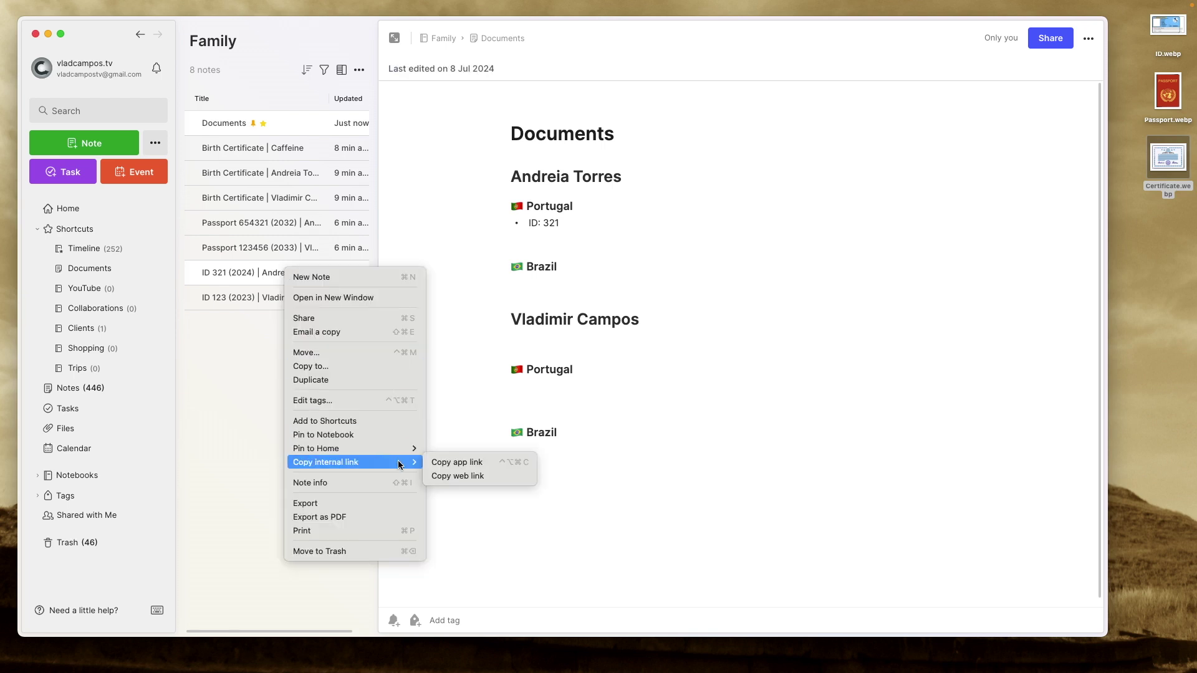
{"action": "left_click", "coordinate": [455, 462]}
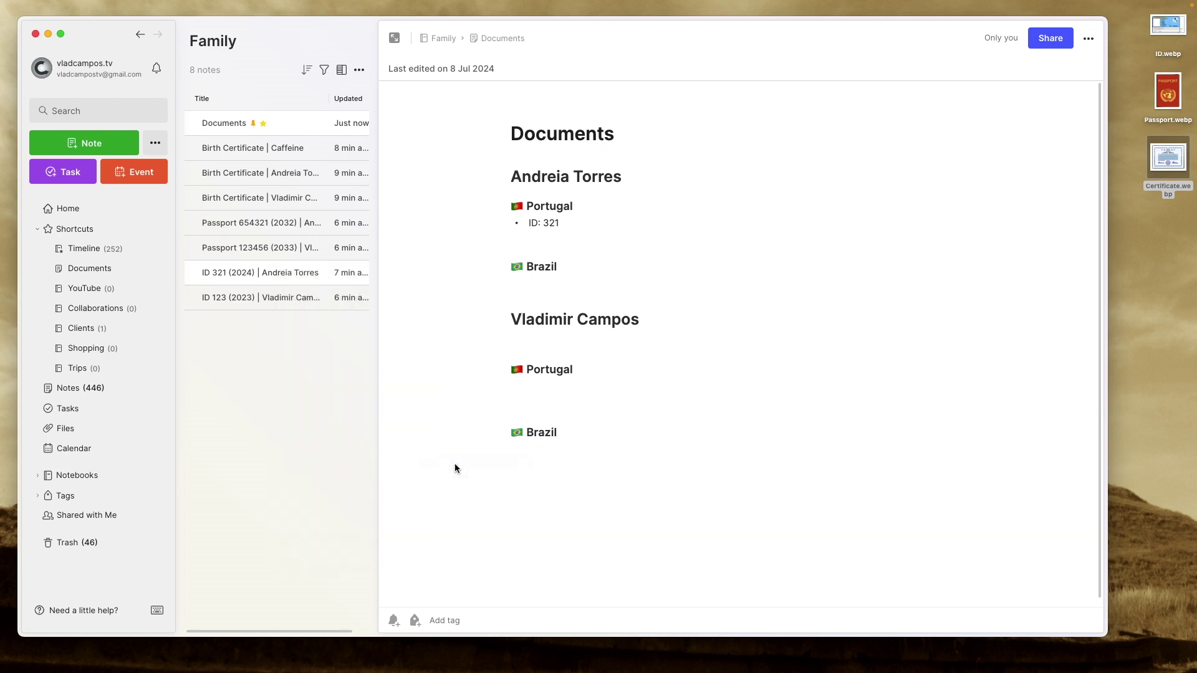
{"action": "left_click", "coordinate": [530, 223]}
{"action": "left_click_drag", "start_coordinate": [530, 223], "coordinate": [538, 224]}
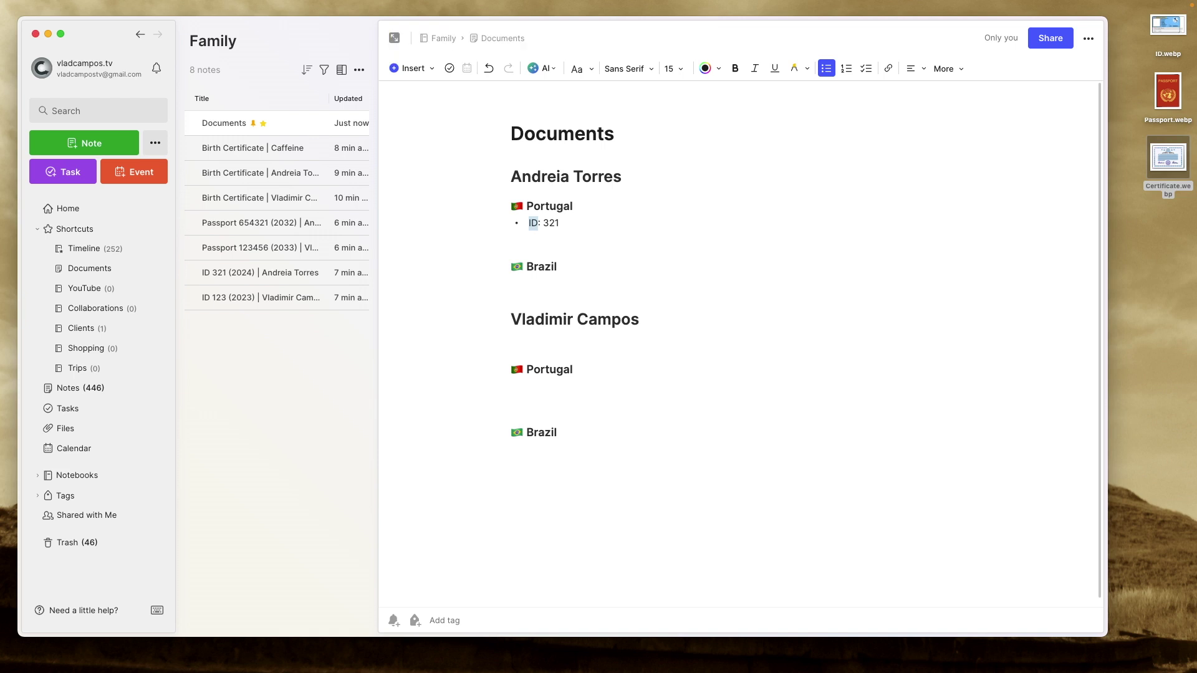
Link the word 'ID' to the ID 321 (2024) note and open the note through that link.
{"action": "key", "text": "super+k"}
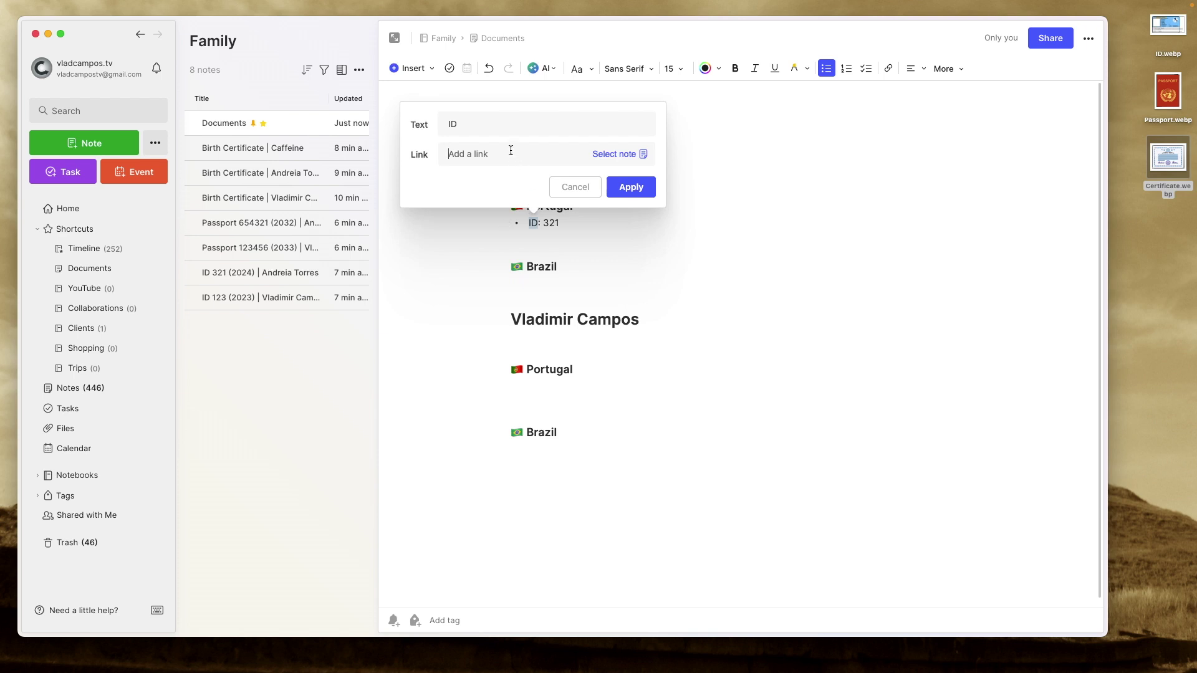
{"action": "key", "text": "super+v"}
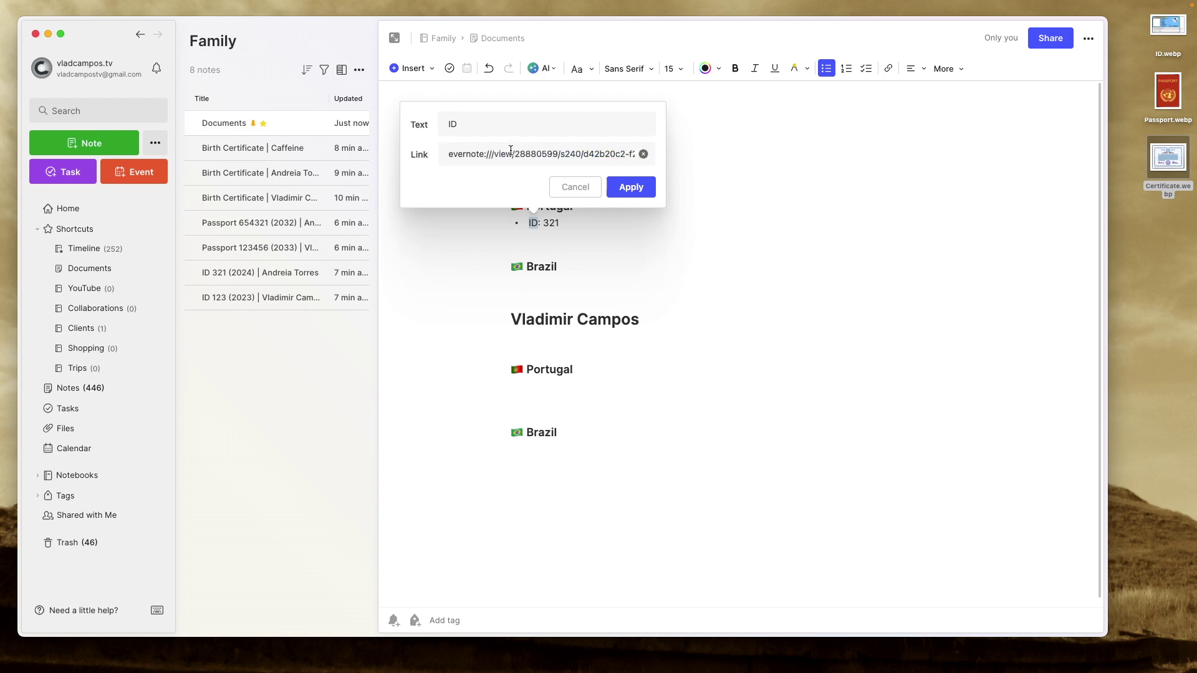
{"action": "left_click", "coordinate": [629, 186]}
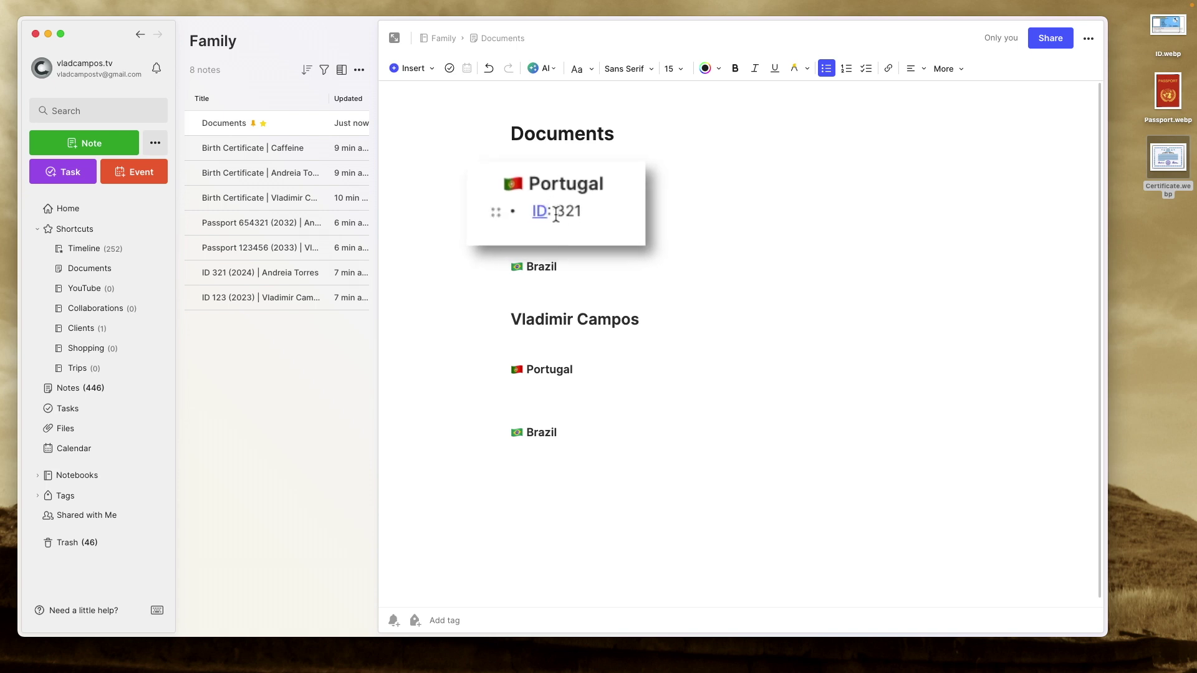
{"action": "left_click_drag", "start_coordinate": [556, 212], "coordinate": [586, 213]}
{"action": "left_click", "coordinate": [587, 235]}
{"action": "left_click", "coordinate": [533, 224]}
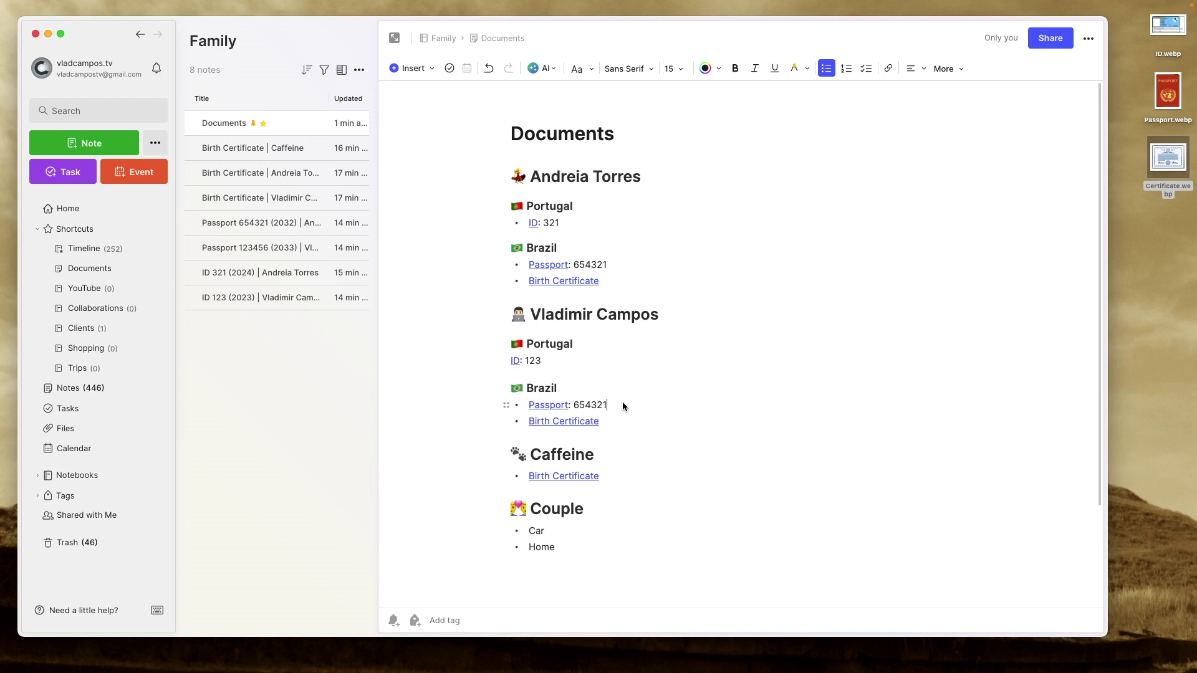
Delete the passport line under the second person's Brazil subheading.
{"action": "left_click_drag", "start_coordinate": [610, 406], "coordinate": [527, 405]}
{"action": "key", "text": "BackSpace"}
{"action": "key", "text": "BackSpace"}
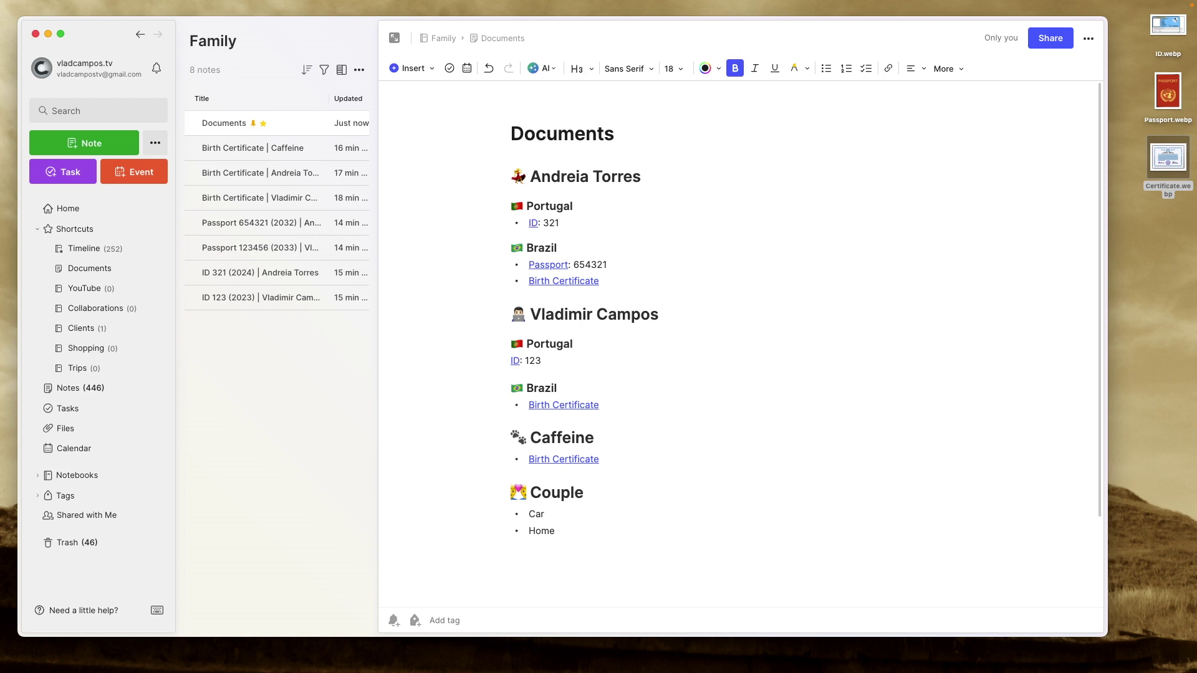
Add a new line below ID: 123 for the passport and collapse the second person's Brazil section.
{"action": "left_click", "coordinate": [550, 364]}
{"action": "key", "text": "Return"}
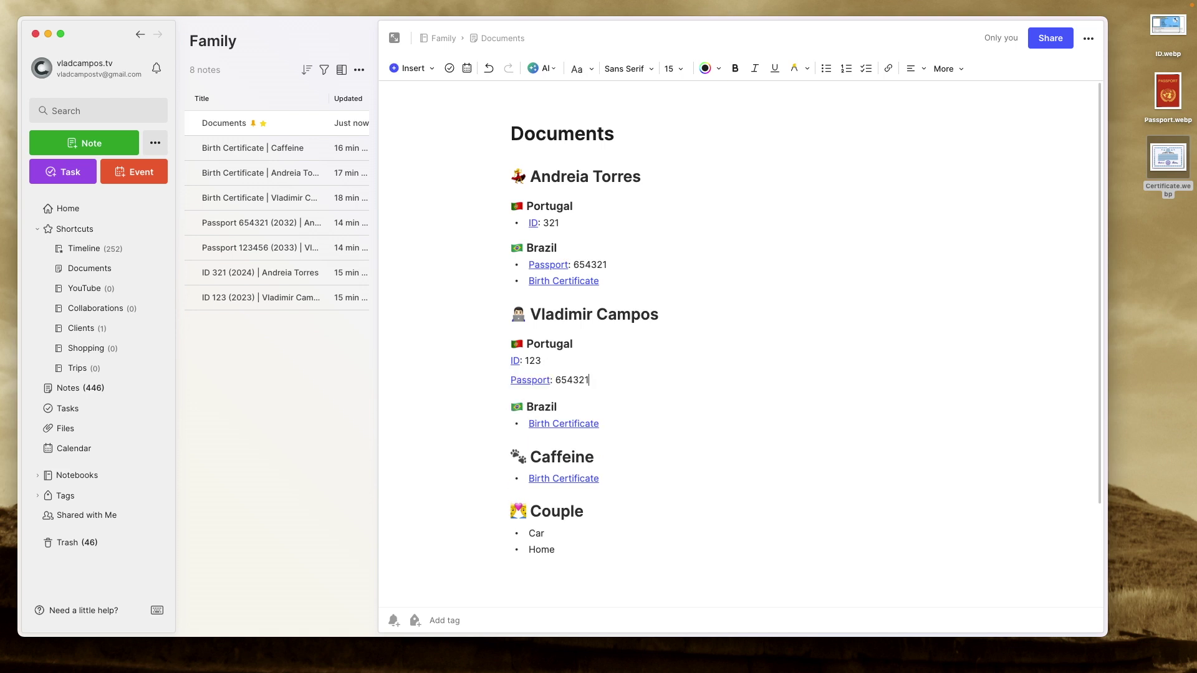
{"action": "left_click", "coordinate": [498, 410]}
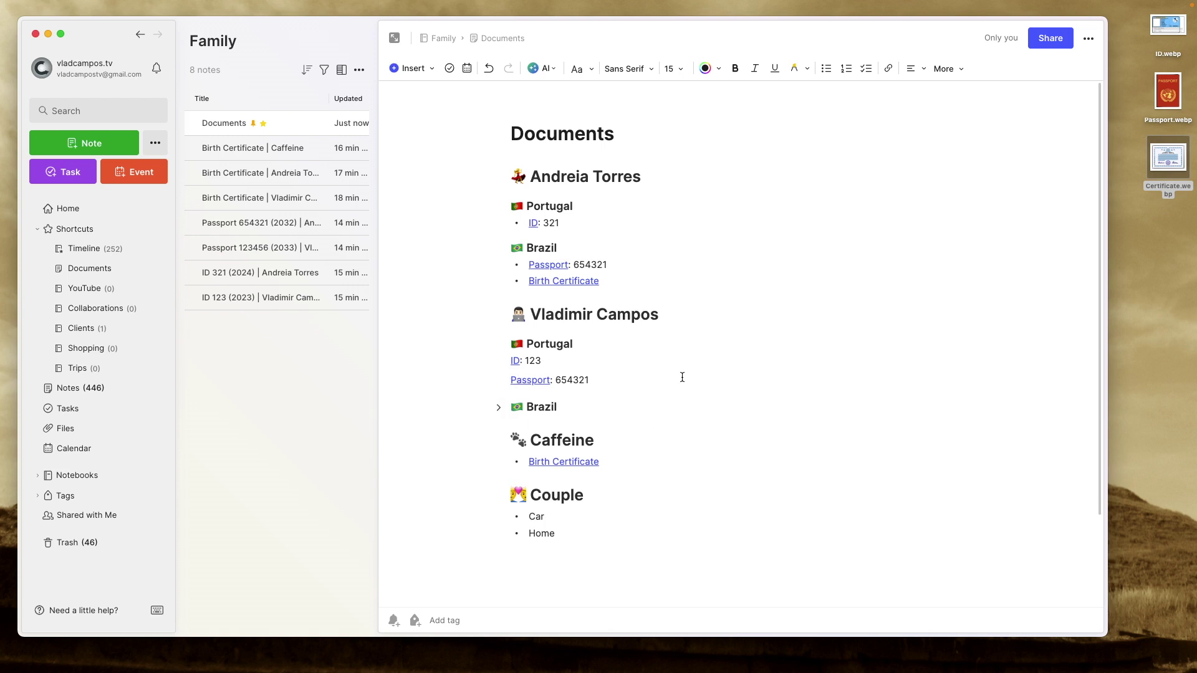
Remove the first person's Brazil passport line, add a line below ID: 321, and collapse their Brazil section.
{"action": "left_click_drag", "start_coordinate": [620, 265], "coordinate": [527, 262]}
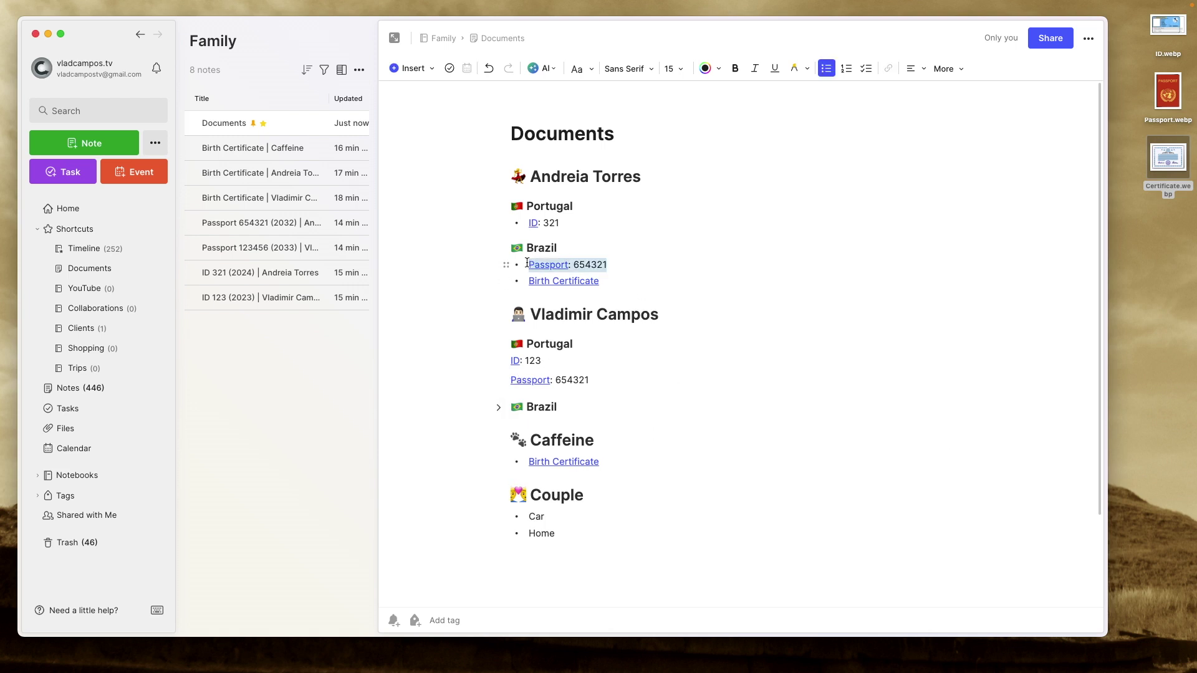
{"action": "key", "text": "BackSpace"}
{"action": "key", "text": "BackSpace"}
{"action": "key", "text": "BackSpace"}
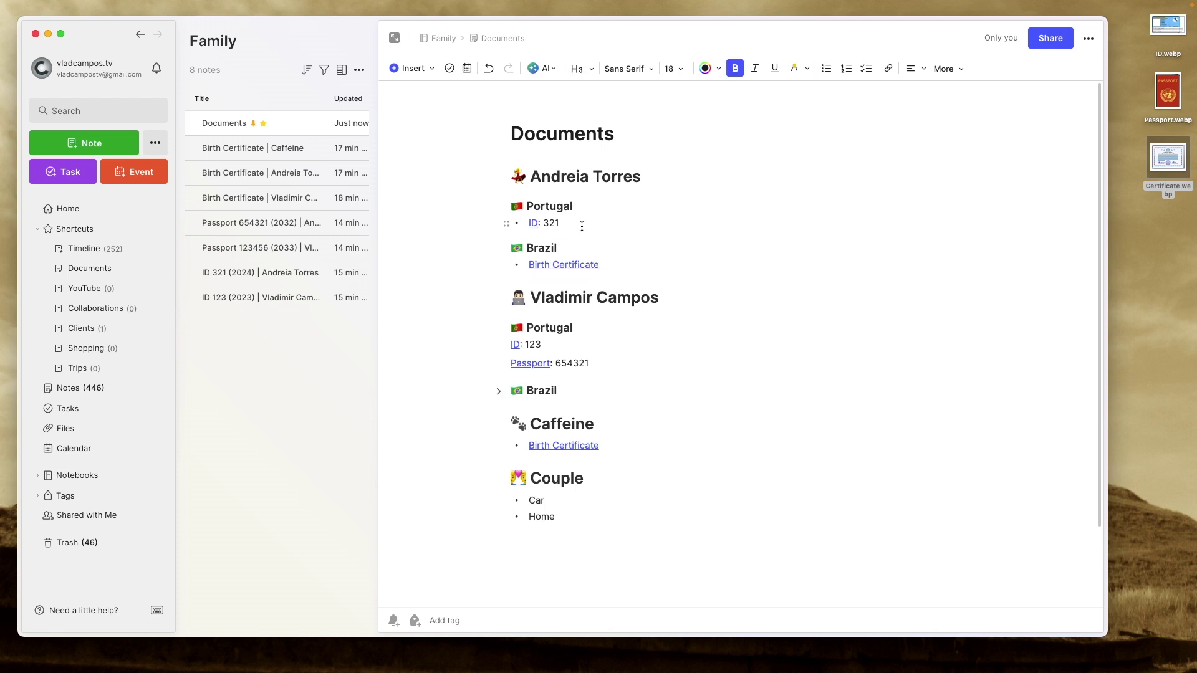
{"action": "left_click", "coordinate": [582, 227]}
{"action": "key", "text": "Return"}
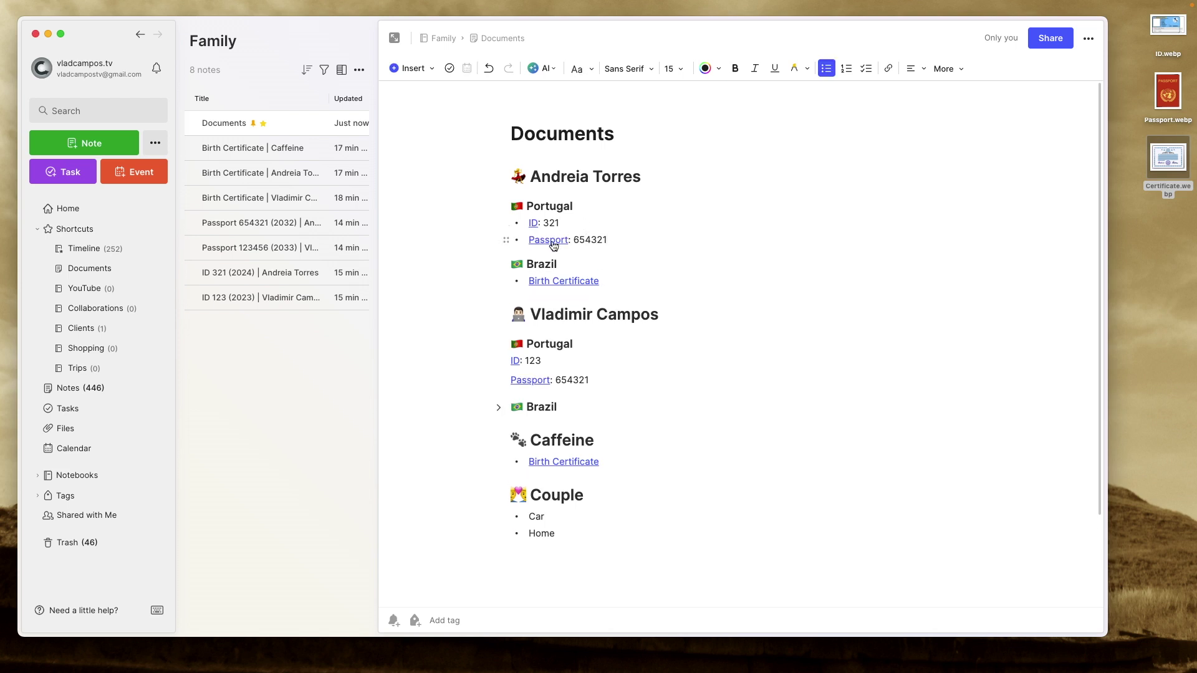
{"action": "left_click", "coordinate": [498, 266]}
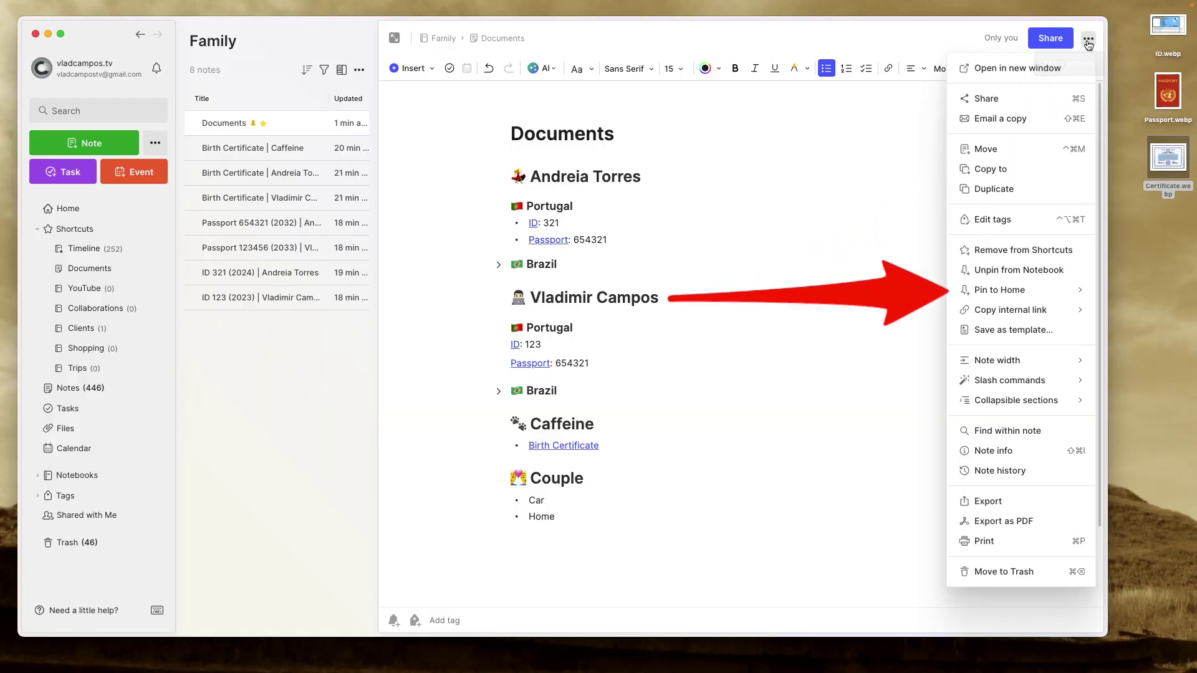
Pin the Documents note to Home, replacing the Subscribe note.
{"action": "mouse_move", "coordinate": [998, 290]}
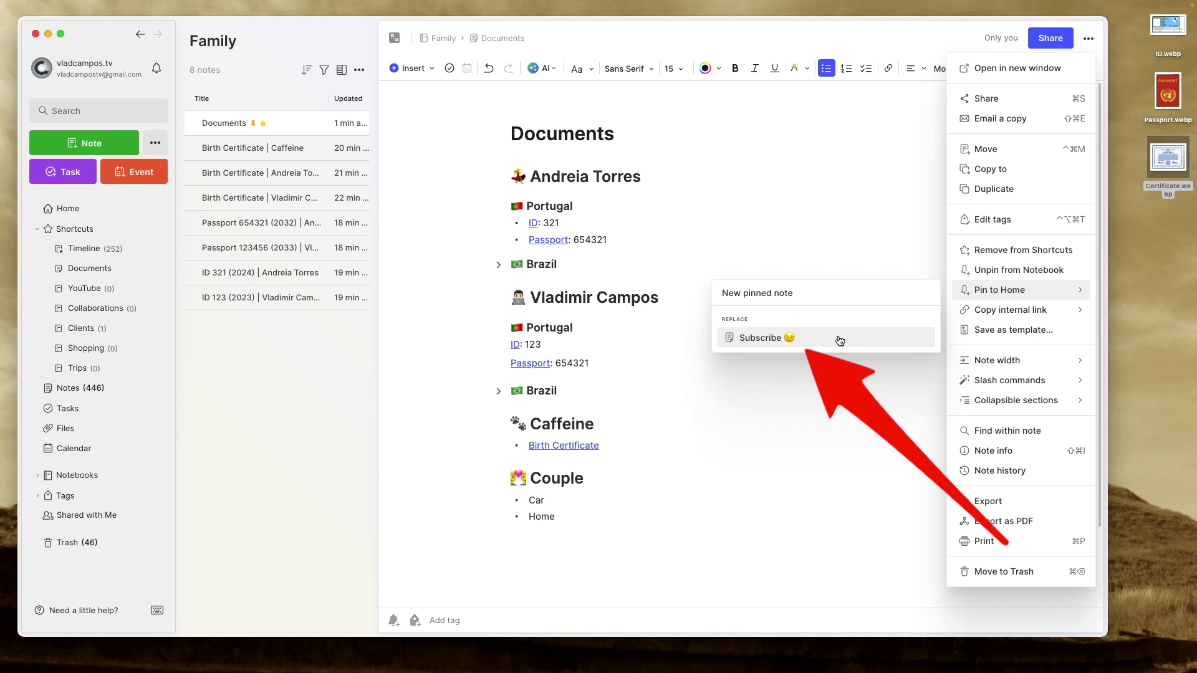
{"action": "left_click", "coordinate": [840, 339]}
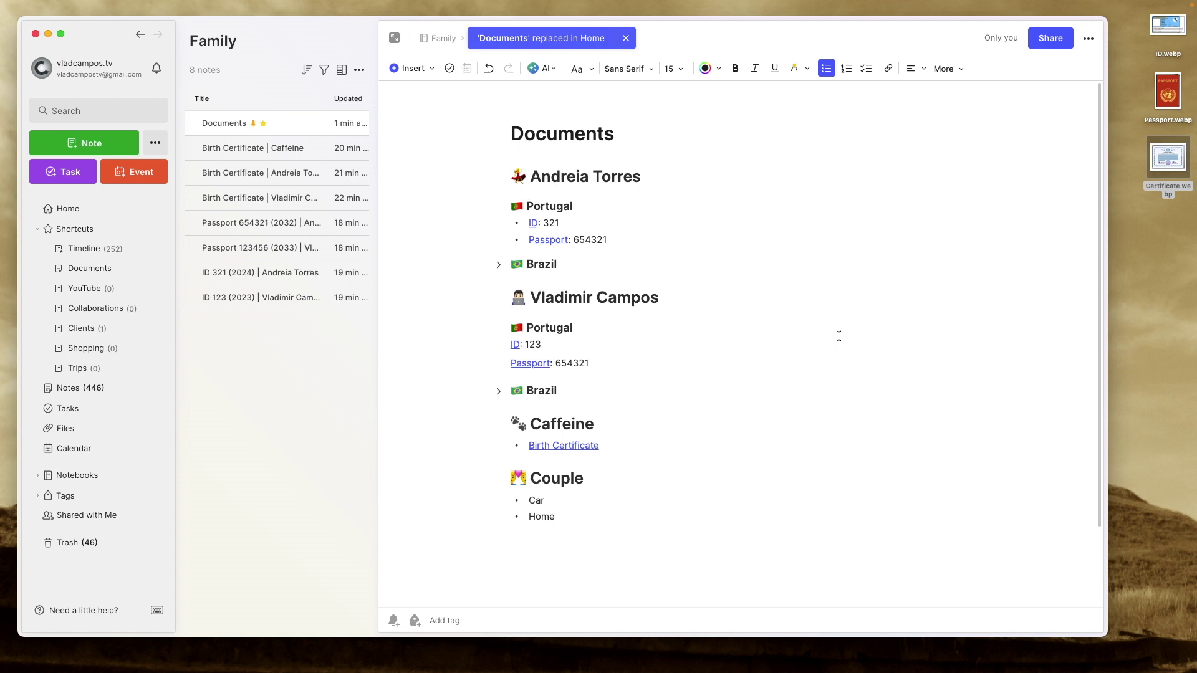
Go to Home and scroll to check the Documents note in the Pinned Note widget.
{"action": "left_click", "coordinate": [101, 215]}
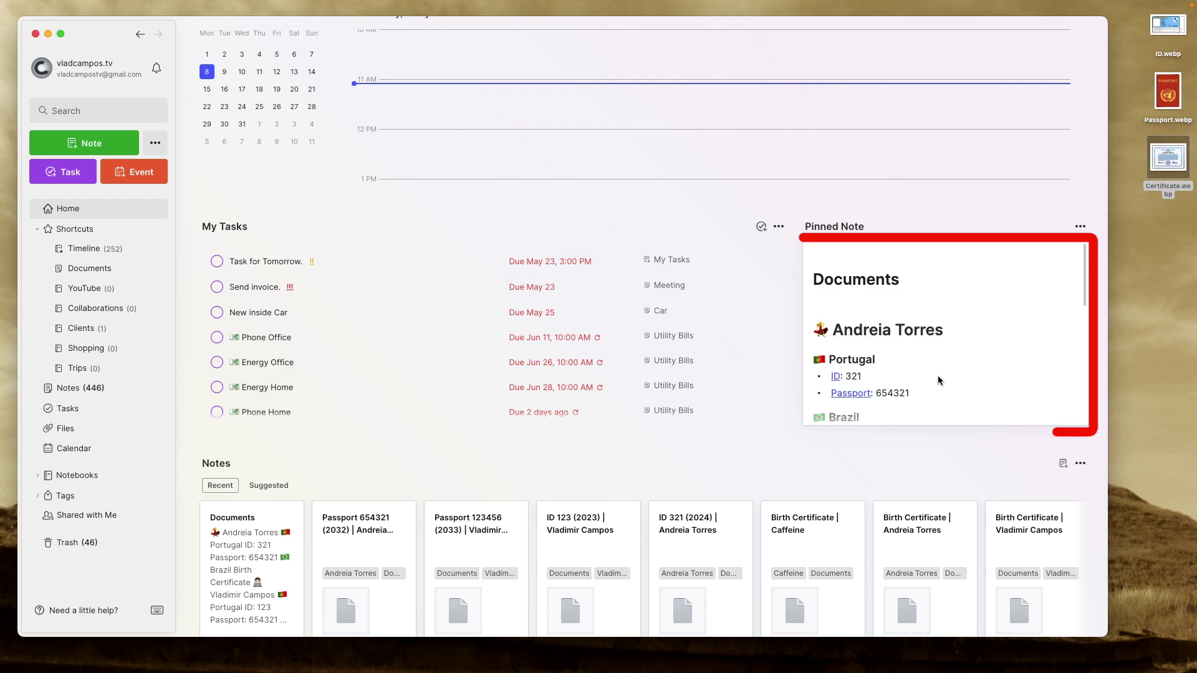
{"action": "scroll", "coordinate": [938, 379], "scroll_direction": "down", "scroll_amount": 2}
{"action": "scroll", "coordinate": [938, 380], "scroll_direction": "up", "scroll_amount": 2}
{"action": "scroll", "coordinate": [928, 385], "scroll_direction": "down", "scroll_amount": 3}
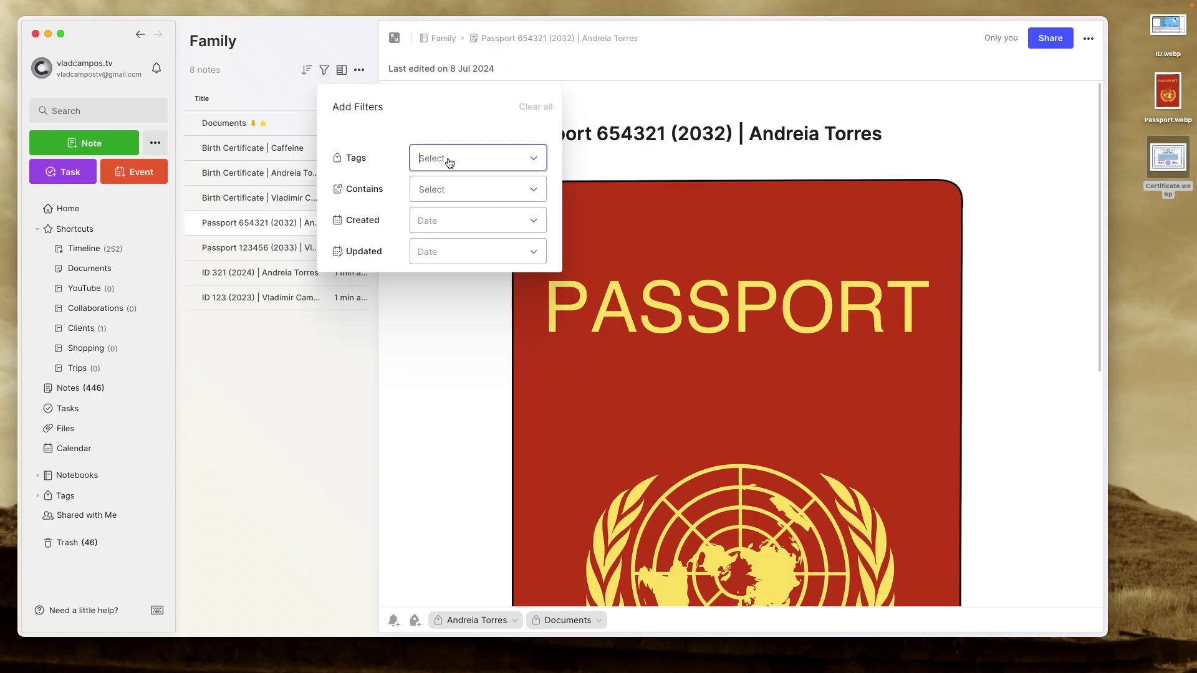
Filter the Family notes by the second person's name tag.
{"action": "type", "text": "vla"}
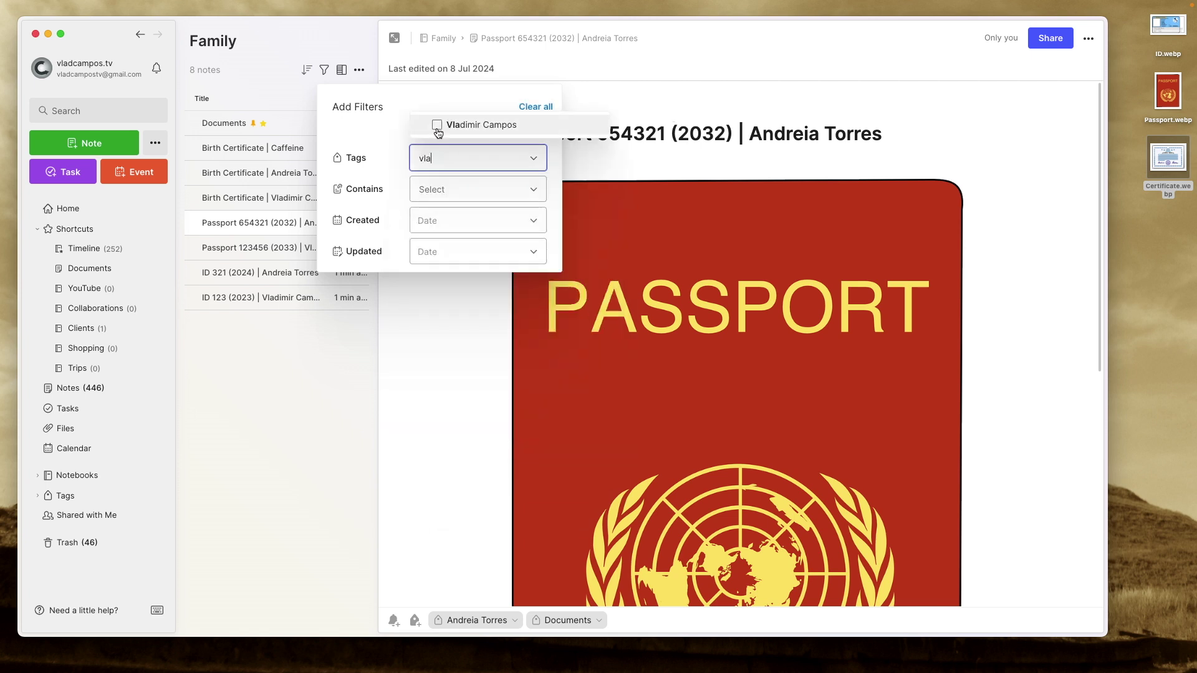
{"action": "left_click", "coordinate": [438, 129]}
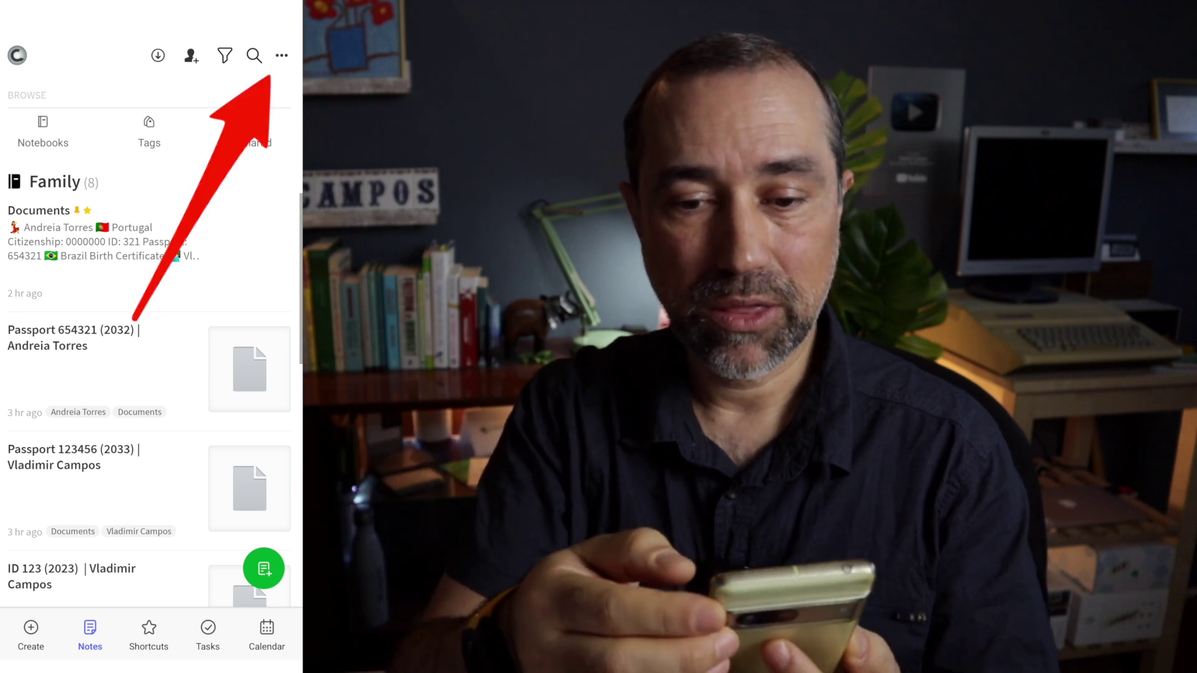
Turn on Available offline for the Family notebook on mobile.
{"action": "left_click", "coordinate": [282, 55]}
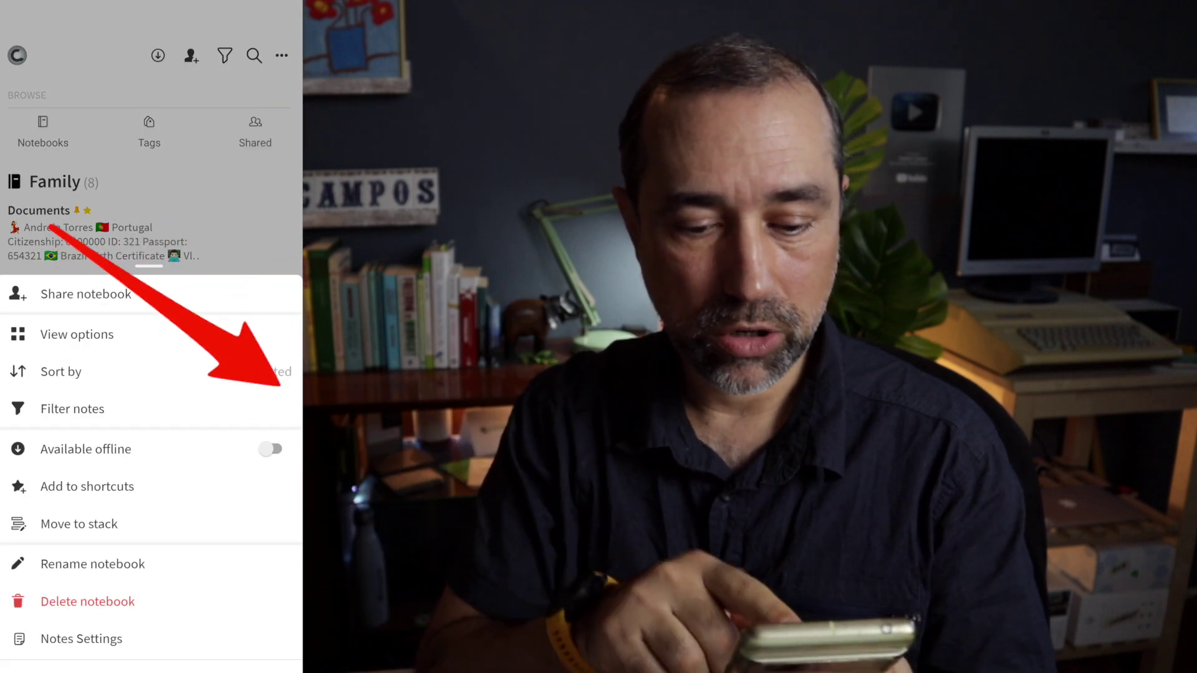
{"action": "left_click", "coordinate": [270, 449]}
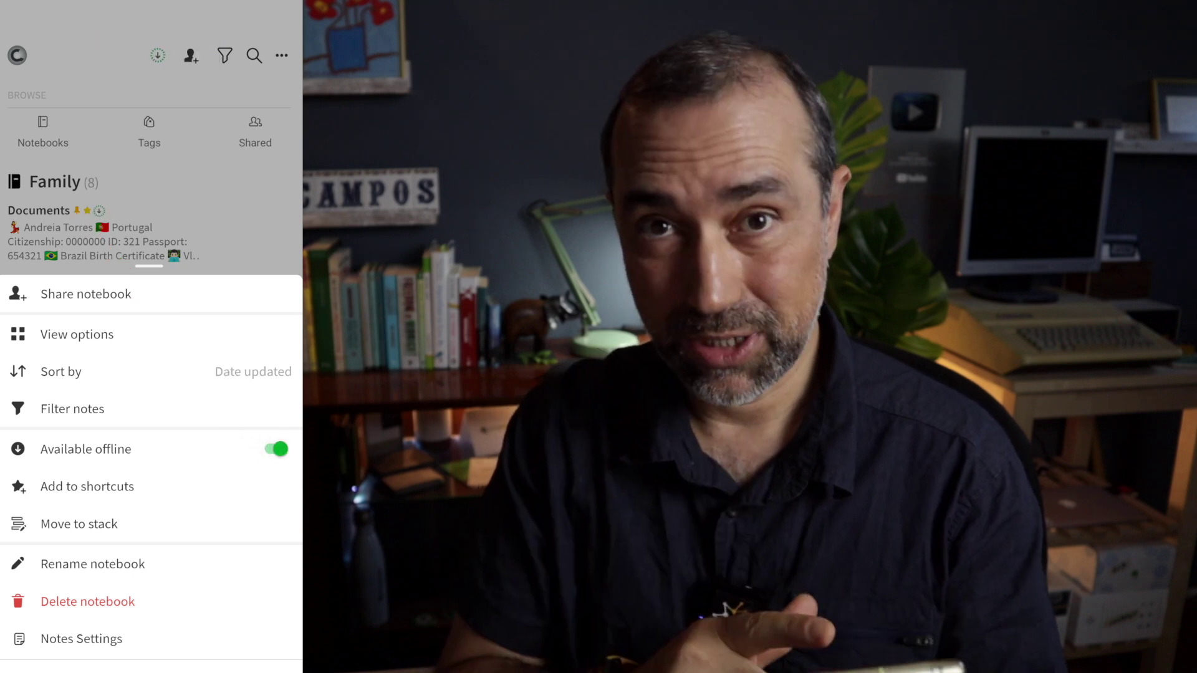
{"action": "key", "text": "Escape"}
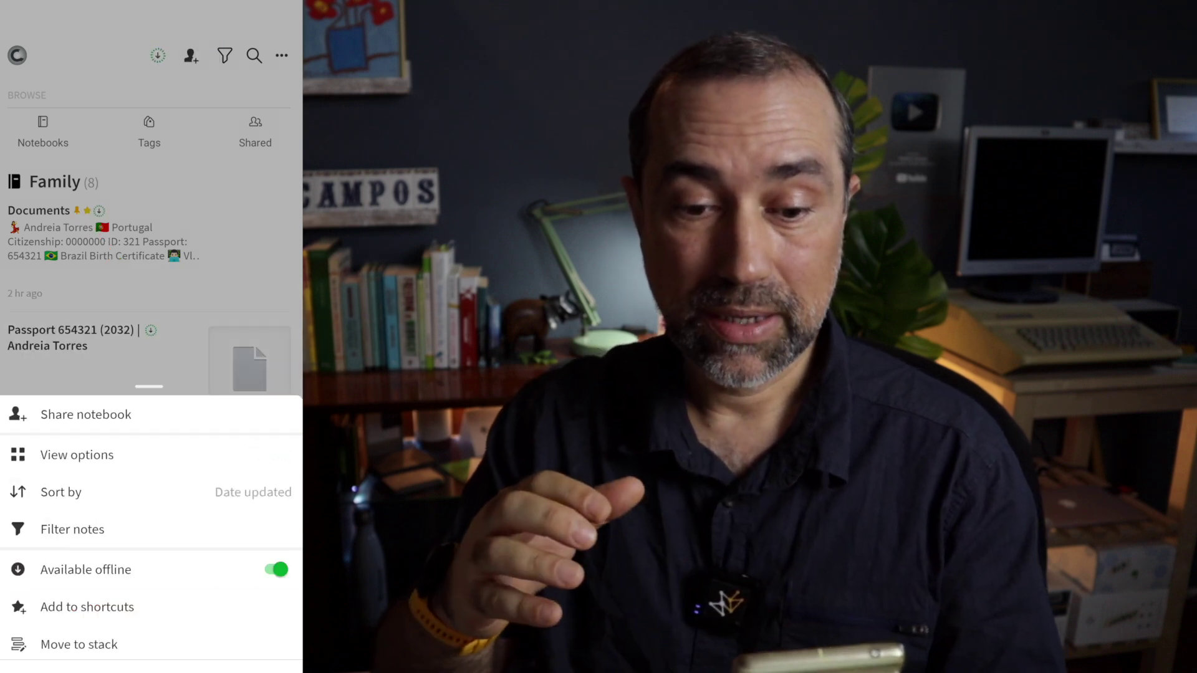